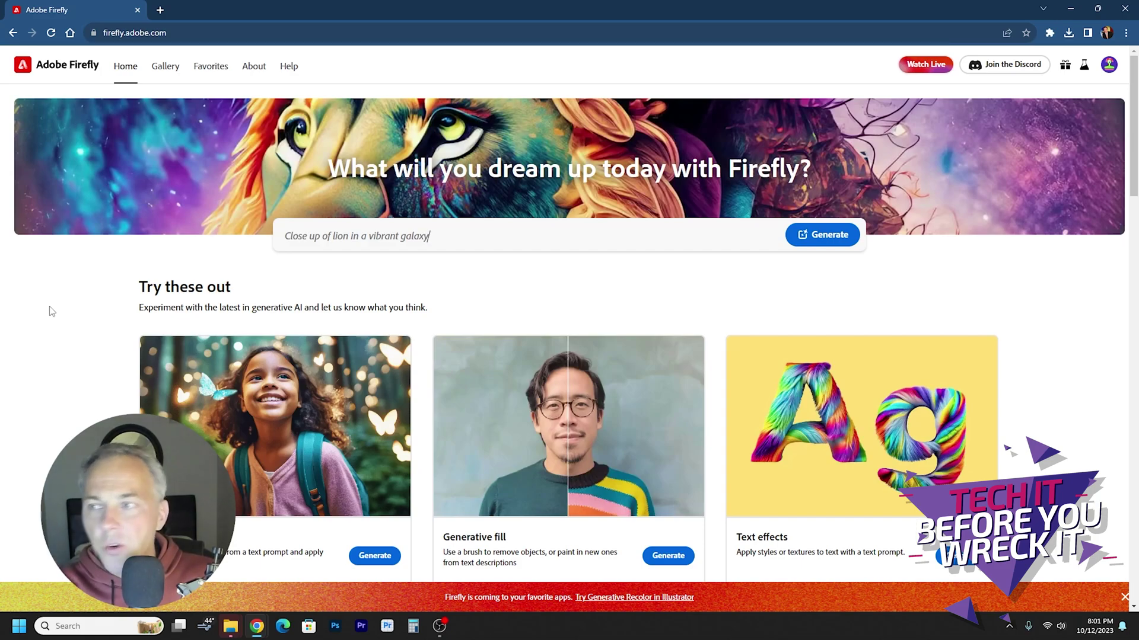
Open the Text to image generator and generate images from the prompt "moon made out of cheese".
{"action": "scroll", "coordinate": [52, 311], "scroll_direction": "down", "scroll_amount": 2}
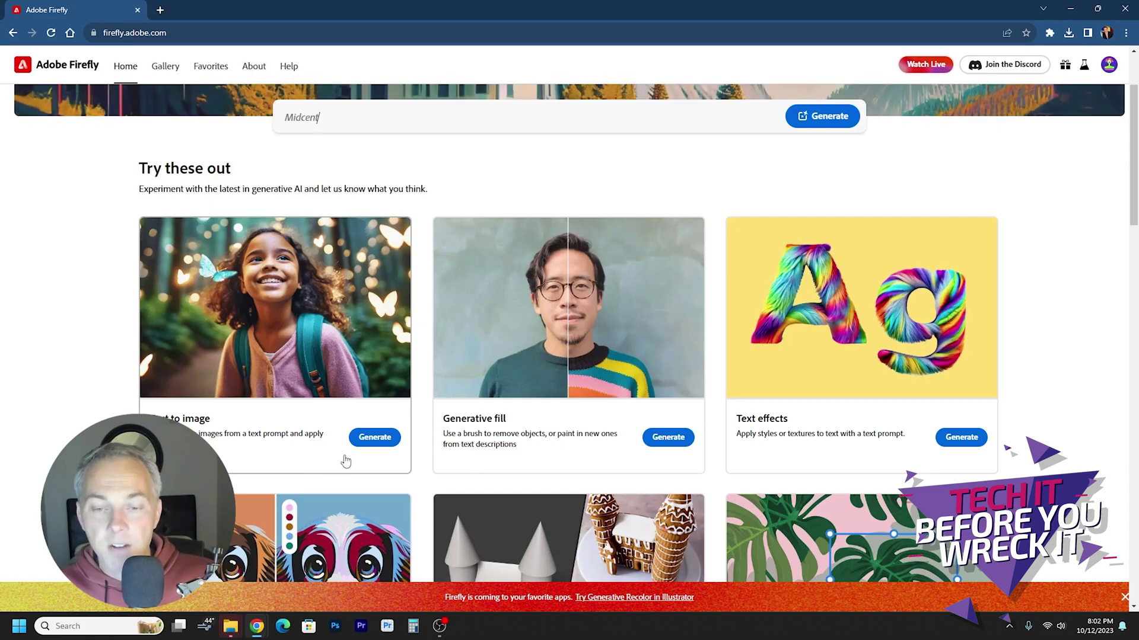
{"action": "left_click", "coordinate": [380, 443]}
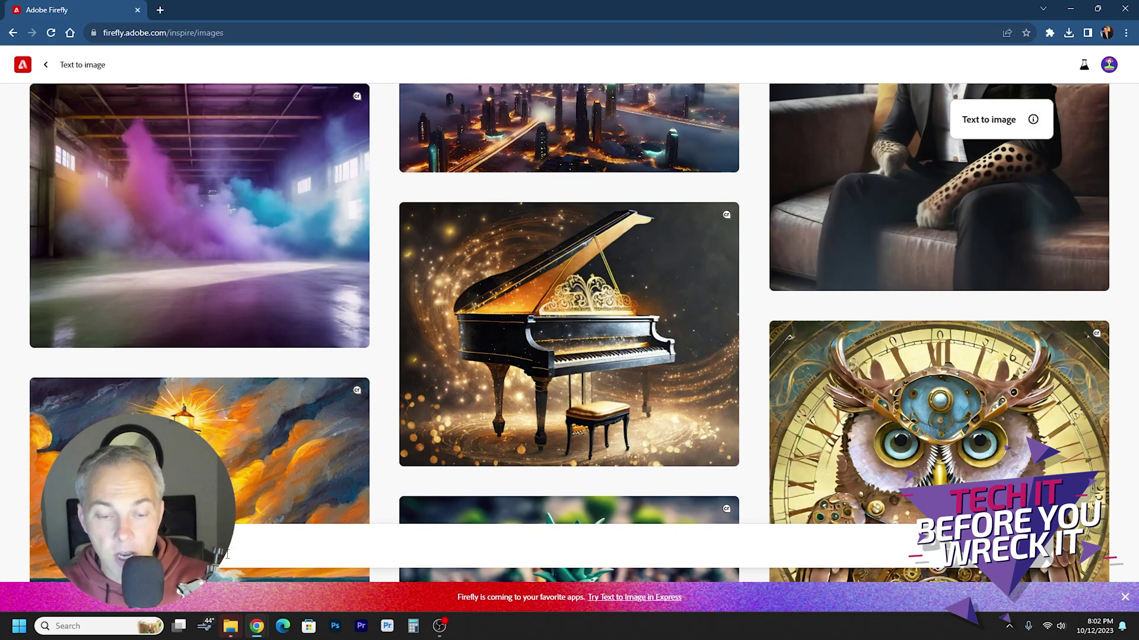
{"action": "key", "text": "Return"}
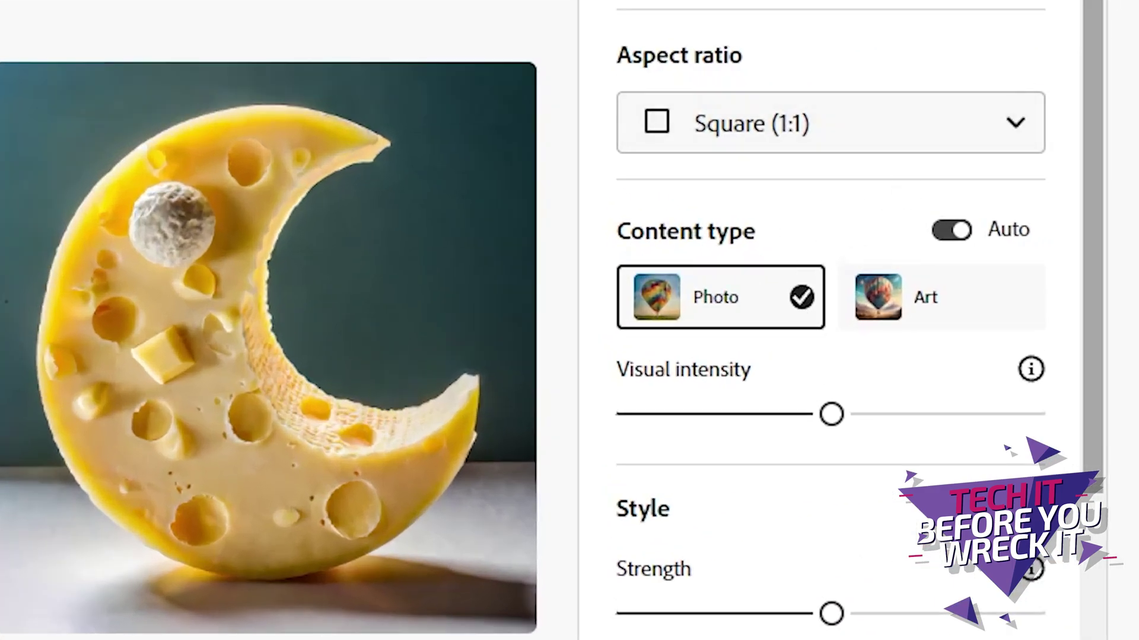
Review the aspect ratio choices, then the content type, visual intensity and style match settings for the cheese moon images.
{"action": "scroll", "coordinate": [830, 314], "scroll_direction": "down", "scroll_amount": 1}
{"action": "left_click", "coordinate": [802, 74]}
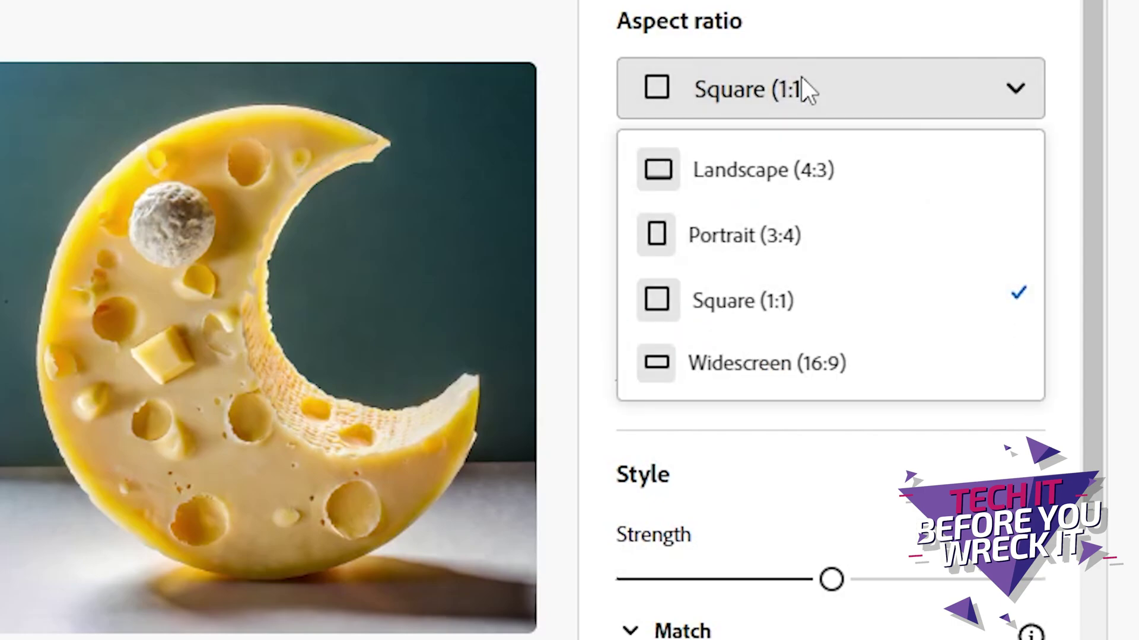
{"action": "left_click", "coordinate": [802, 76]}
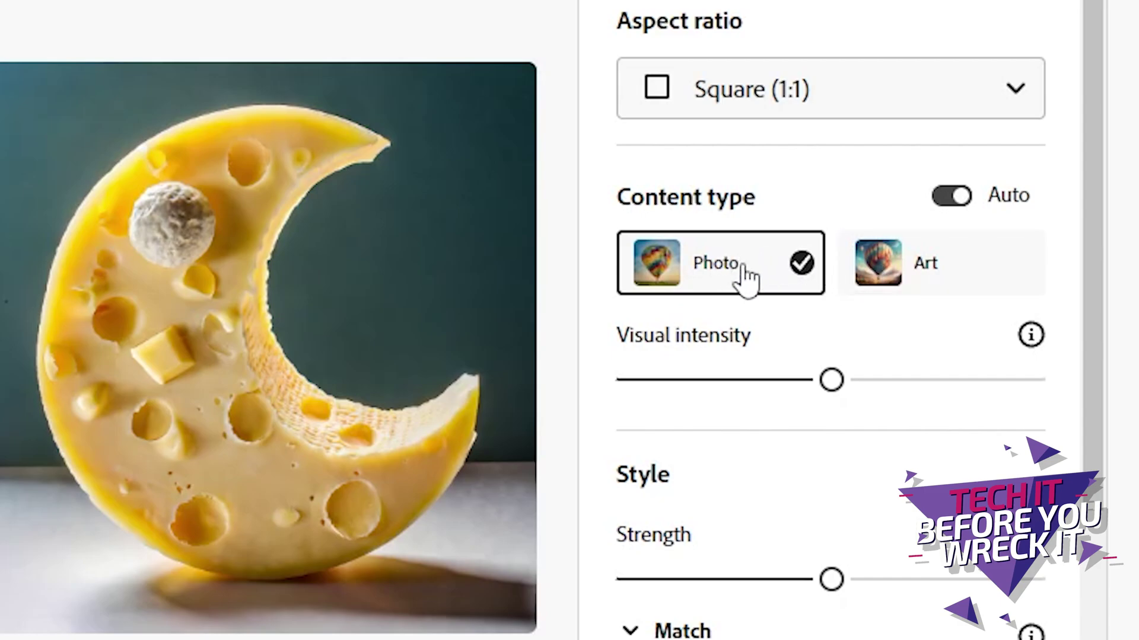
{"action": "scroll", "coordinate": [830, 398], "scroll_direction": "down", "scroll_amount": 8}
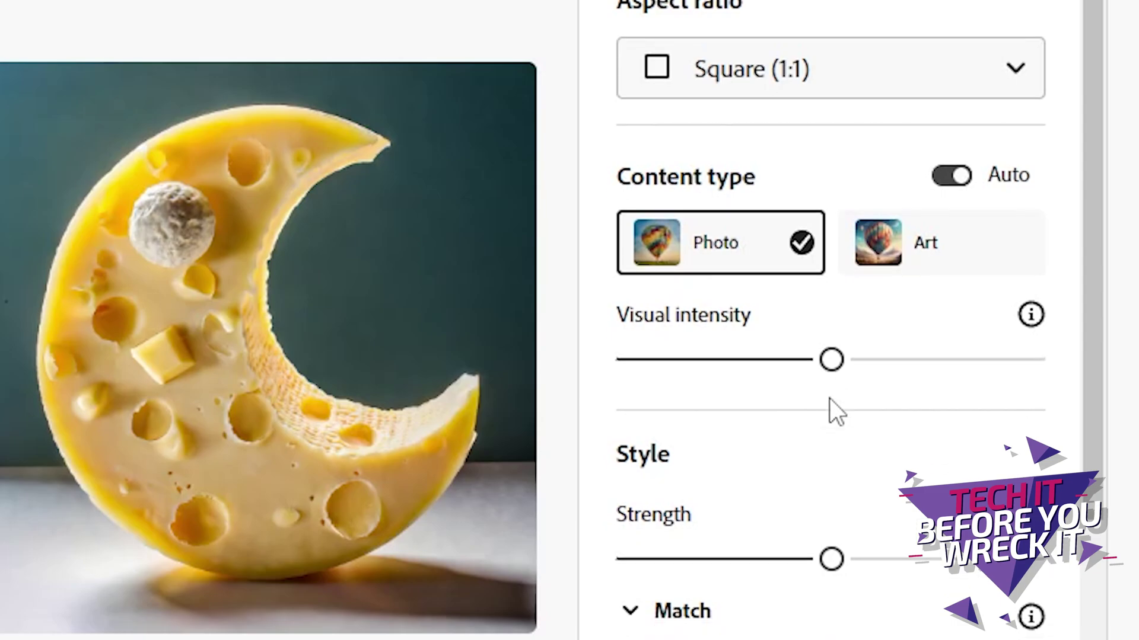
{"action": "scroll", "coordinate": [706, 170], "scroll_direction": "down", "scroll_amount": 3}
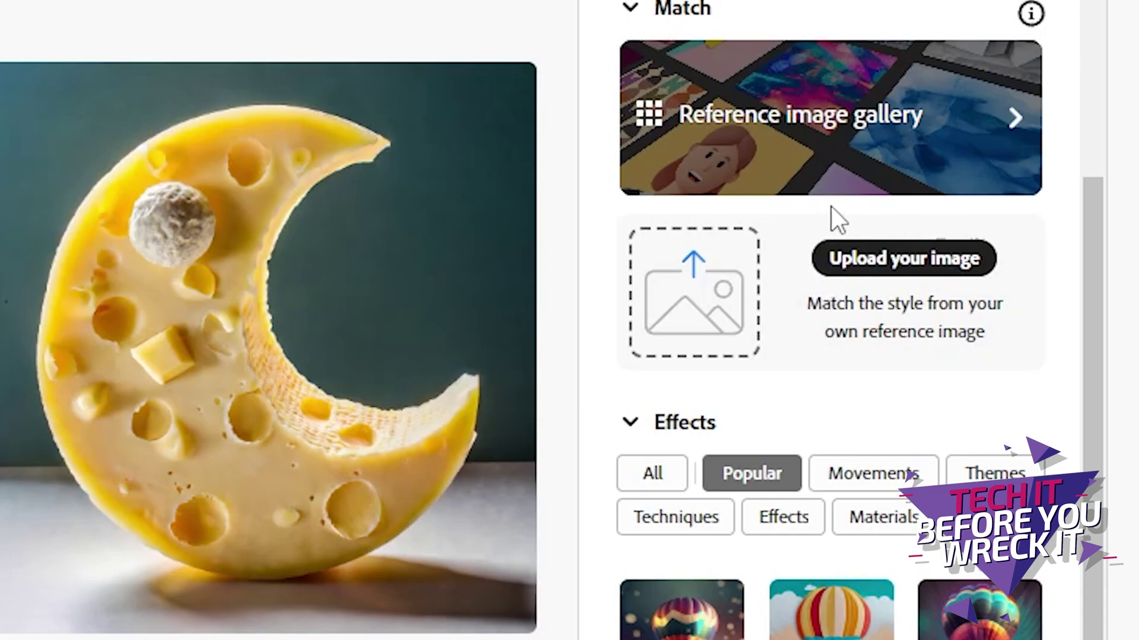
Show all style effects and browse the Movements, Themes, Techniques, Effects, Materials and Concepts categories.
{"action": "scroll", "coordinate": [830, 226], "scroll_direction": "down", "scroll_amount": 5}
{"action": "left_click", "coordinate": [643, 165]}
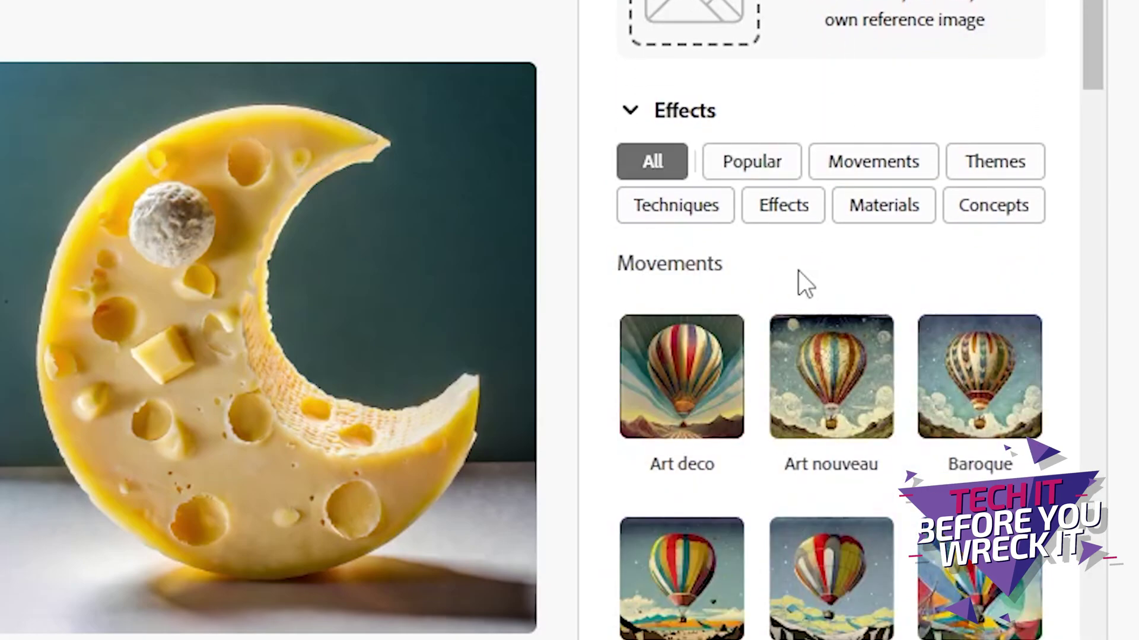
{"action": "scroll", "coordinate": [1081, 35], "scroll_direction": "down", "scroll_amount": 4}
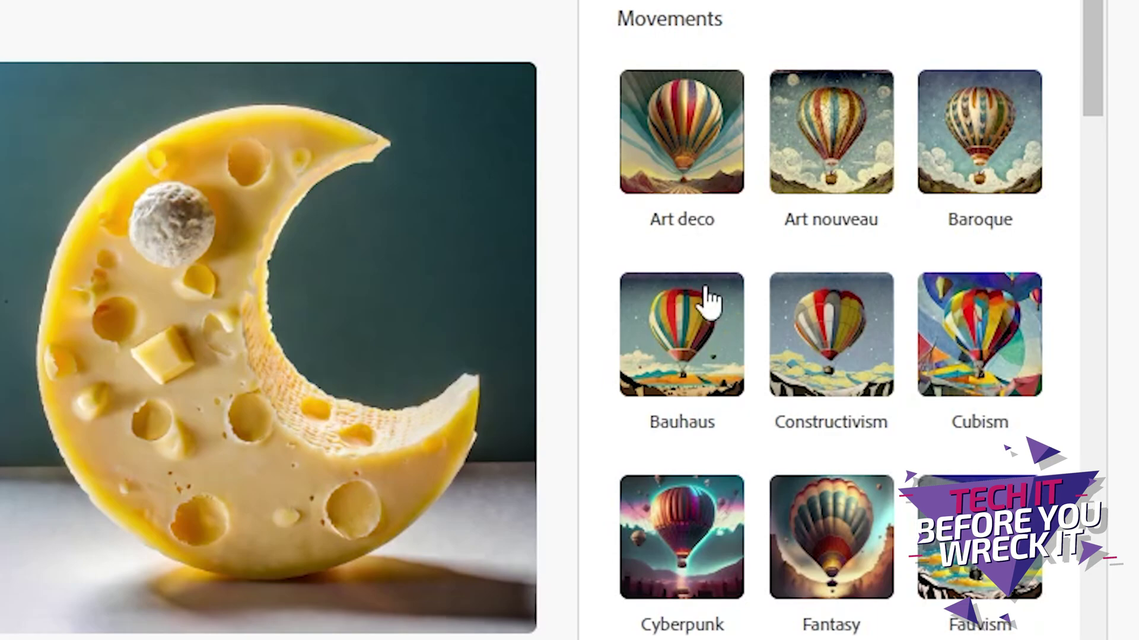
{"action": "scroll", "coordinate": [782, 587], "scroll_direction": "down", "scroll_amount": 20}
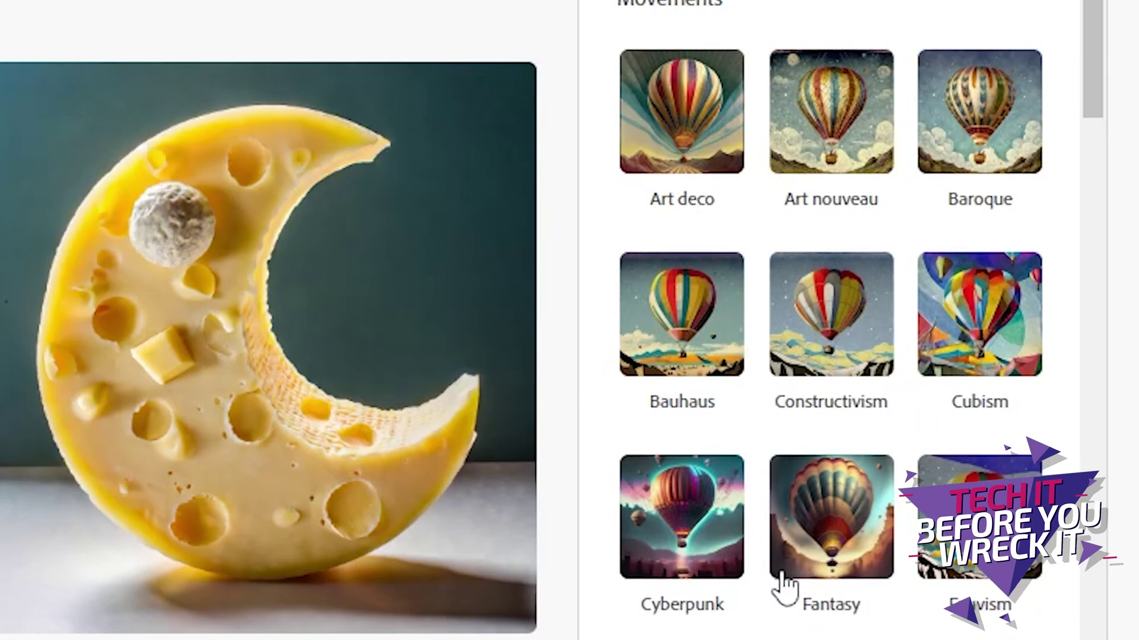
{"action": "scroll", "coordinate": [674, 515], "scroll_direction": "down", "scroll_amount": 9}
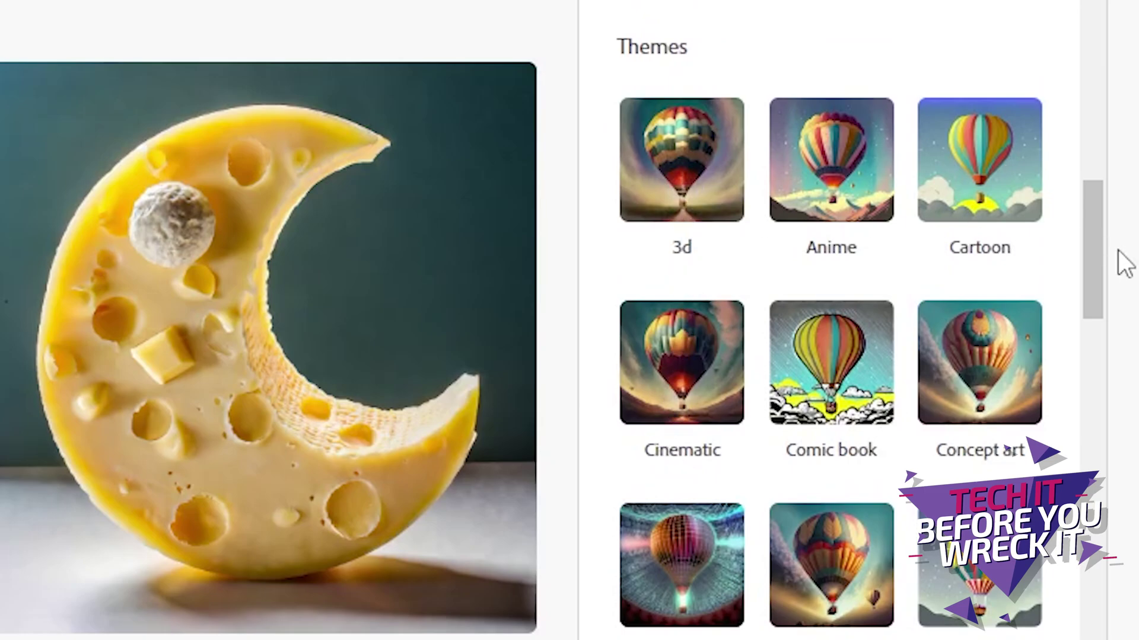
{"action": "scroll", "coordinate": [866, 386], "scroll_direction": "down", "scroll_amount": 3}
{"action": "scroll", "coordinate": [842, 445], "scroll_direction": "down", "scroll_amount": 5}
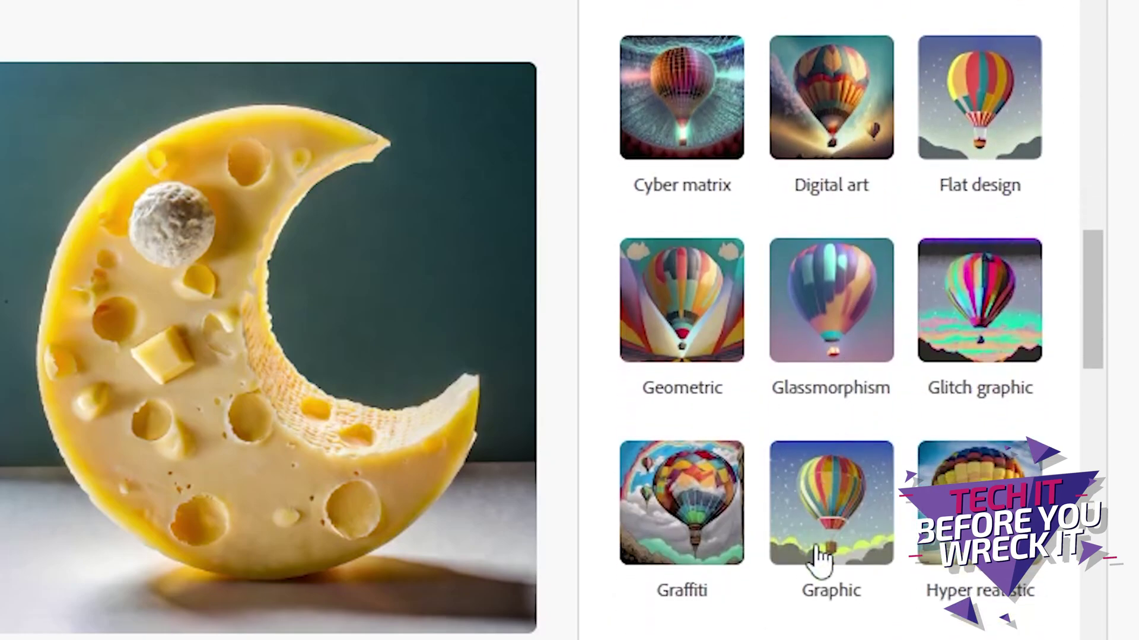
{"action": "scroll", "coordinate": [815, 555], "scroll_direction": "down", "scroll_amount": 15}
{"action": "scroll", "coordinate": [817, 551], "scroll_direction": "down", "scroll_amount": 15}
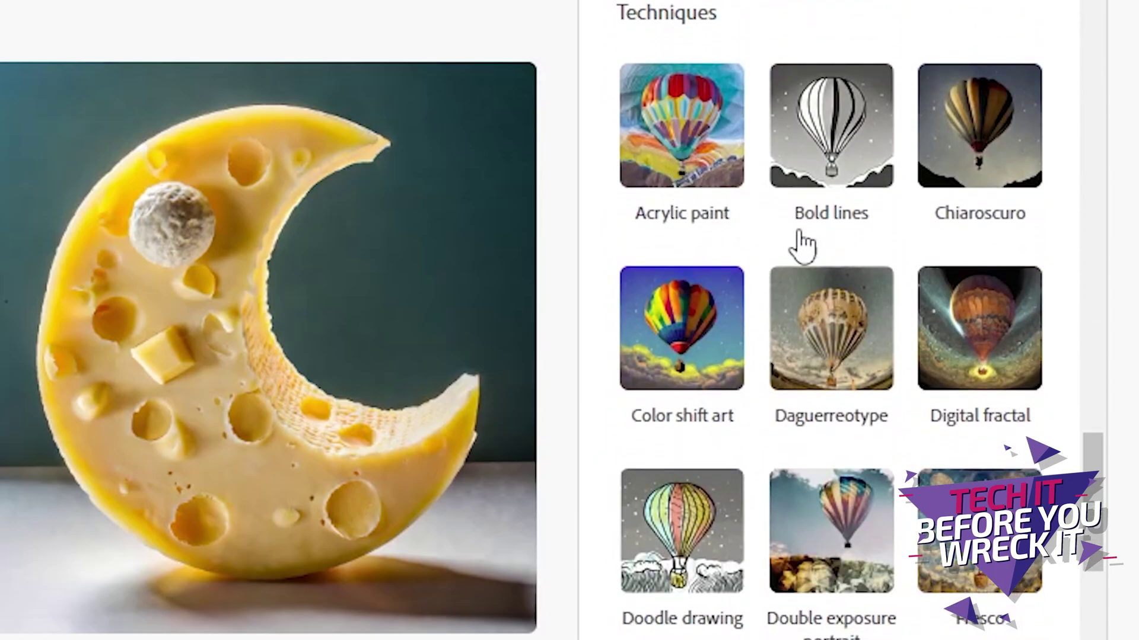
{"action": "scroll", "coordinate": [839, 273], "scroll_direction": "down", "scroll_amount": 1}
{"action": "scroll", "coordinate": [833, 605], "scroll_direction": "down", "scroll_amount": 20}
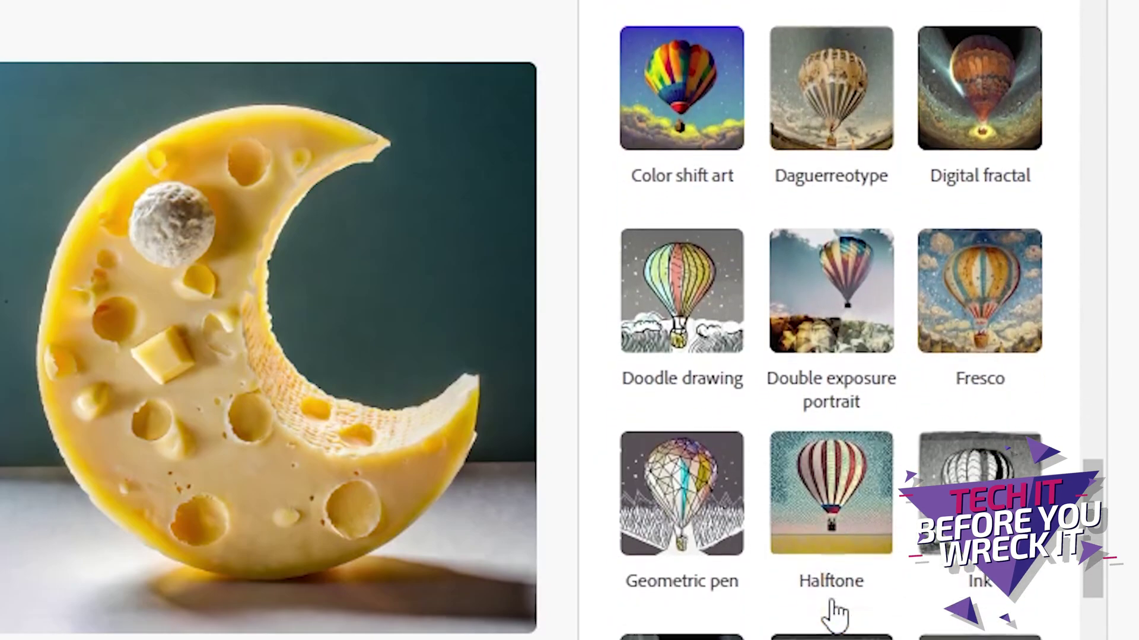
{"action": "scroll", "coordinate": [678, 437], "scroll_direction": "down", "scroll_amount": 5}
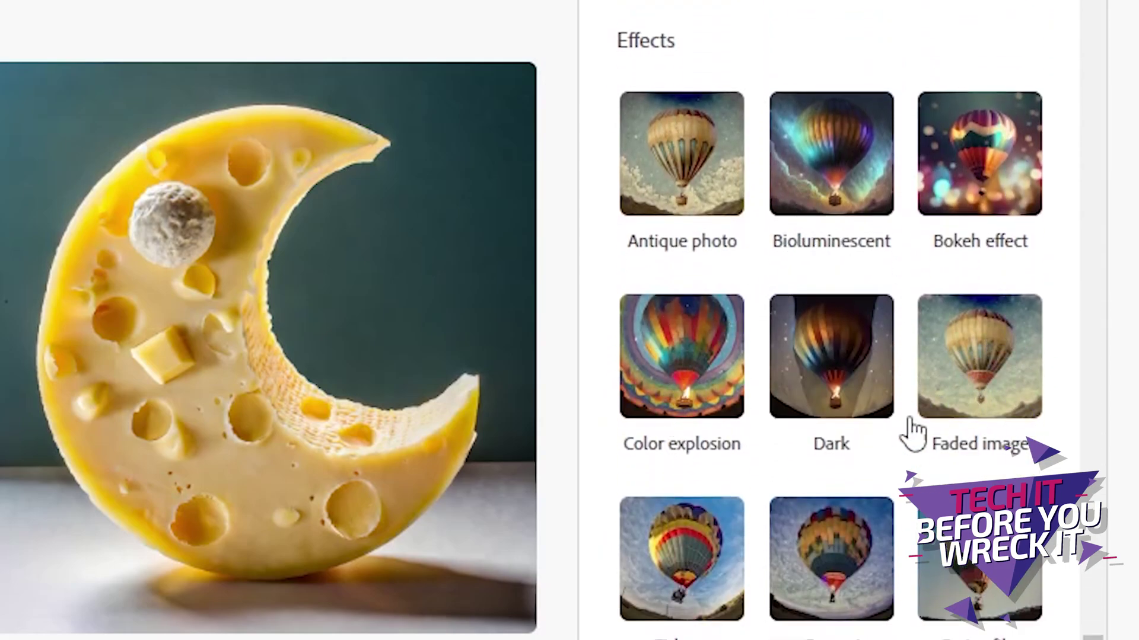
{"action": "scroll", "coordinate": [928, 596], "scroll_direction": "down", "scroll_amount": 10}
{"action": "scroll", "coordinate": [929, 582], "scroll_direction": "down", "scroll_amount": 10}
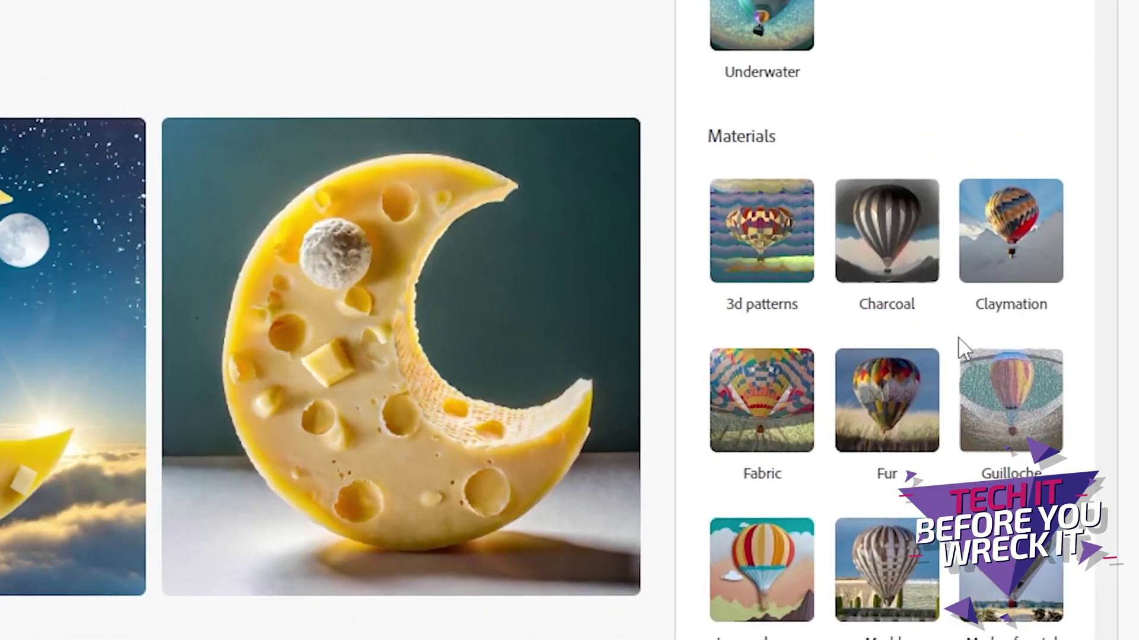
{"action": "scroll", "coordinate": [907, 337], "scroll_direction": "down", "scroll_amount": 5}
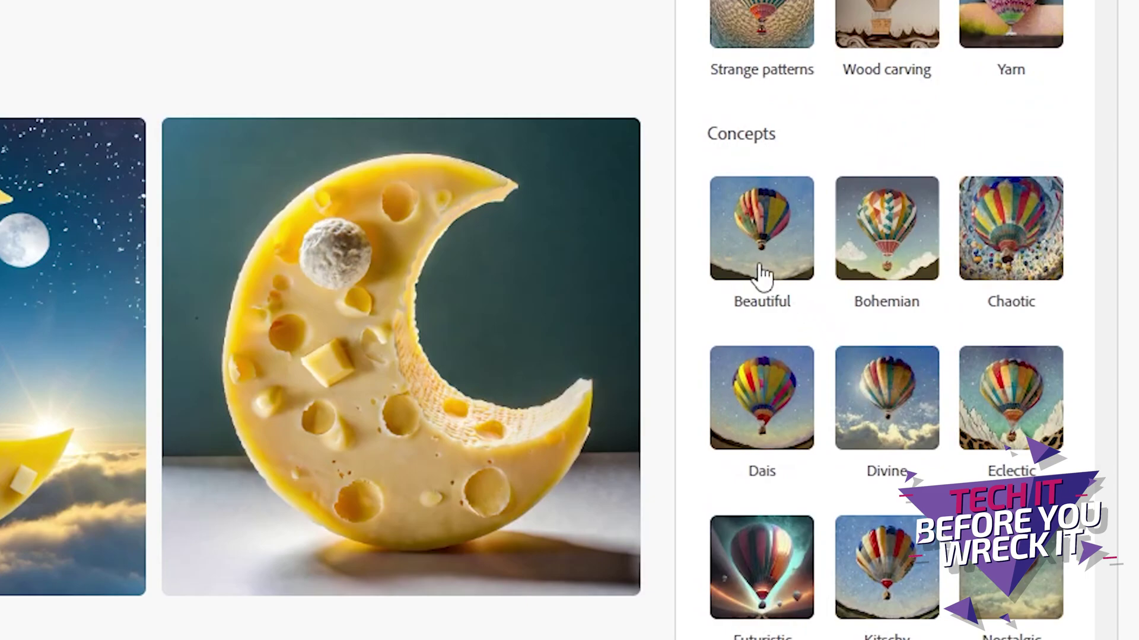
{"action": "scroll", "coordinate": [801, 439], "scroll_direction": "down", "scroll_amount": 2}
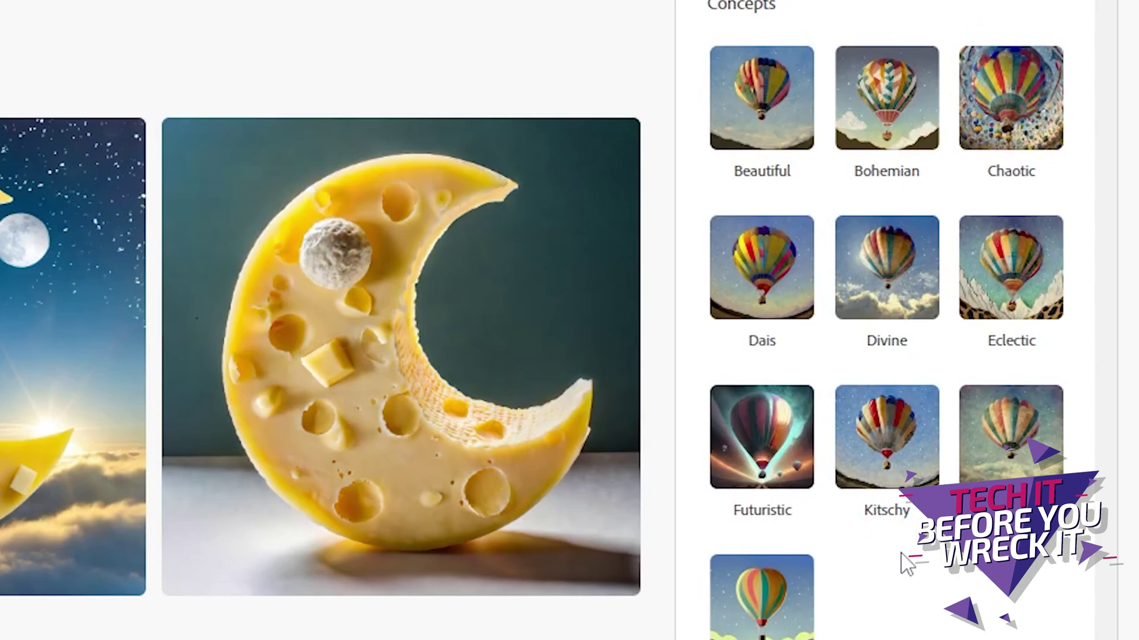
{"action": "scroll", "coordinate": [909, 566], "scroll_direction": "down", "scroll_amount": 4}
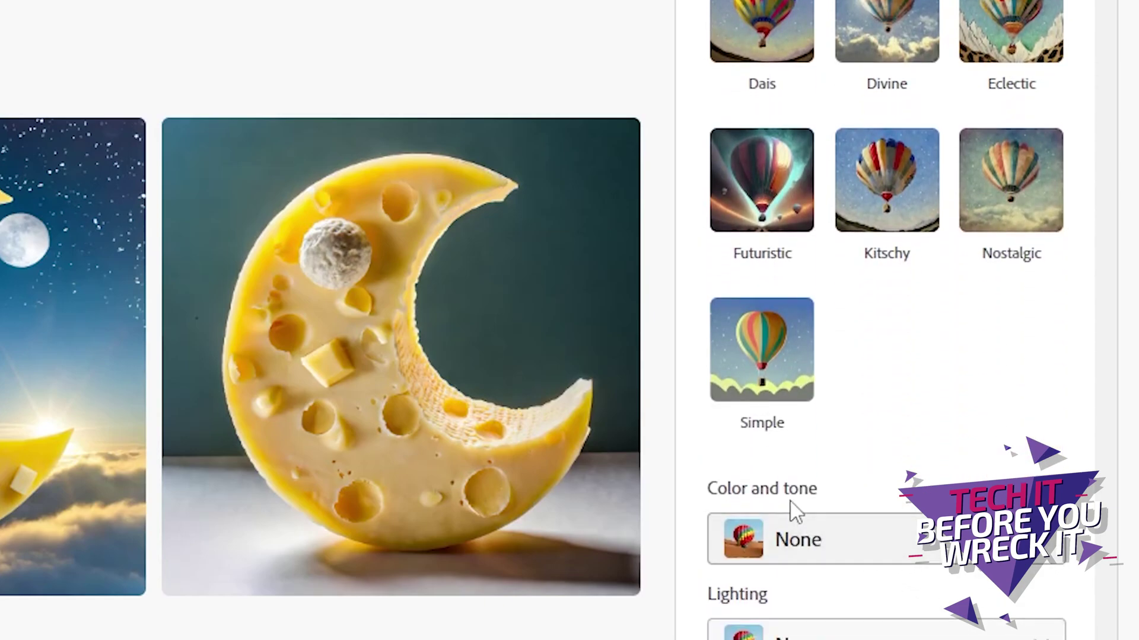
Review the available Composition options below the color and tone and lighting settings.
{"action": "scroll", "coordinate": [787, 533], "scroll_direction": "down", "scroll_amount": 5}
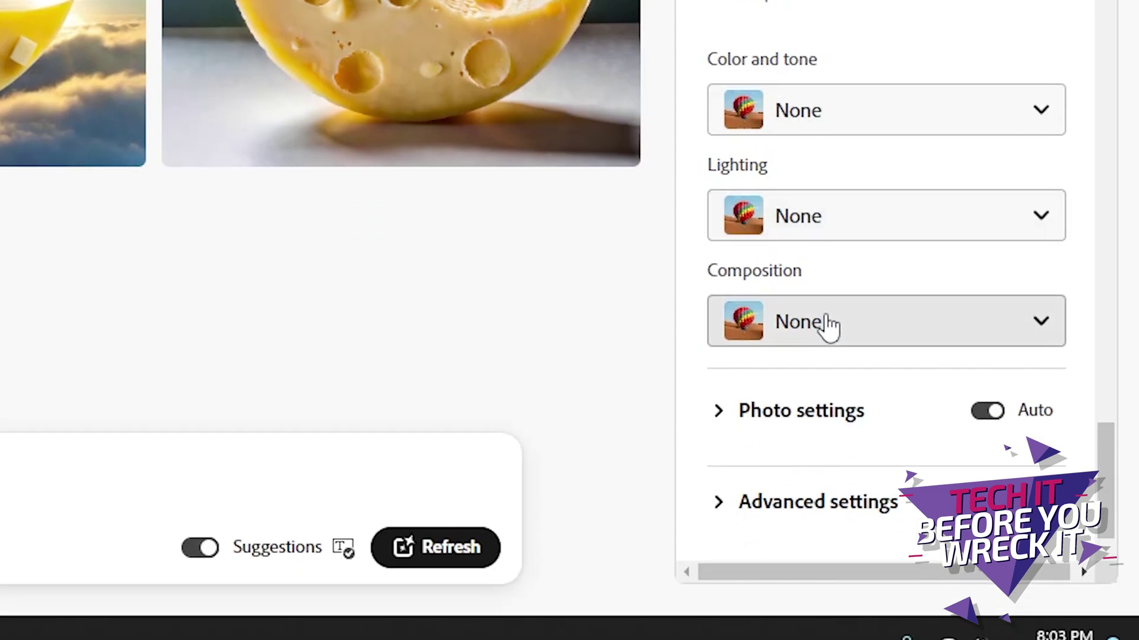
{"action": "left_click", "coordinate": [883, 330]}
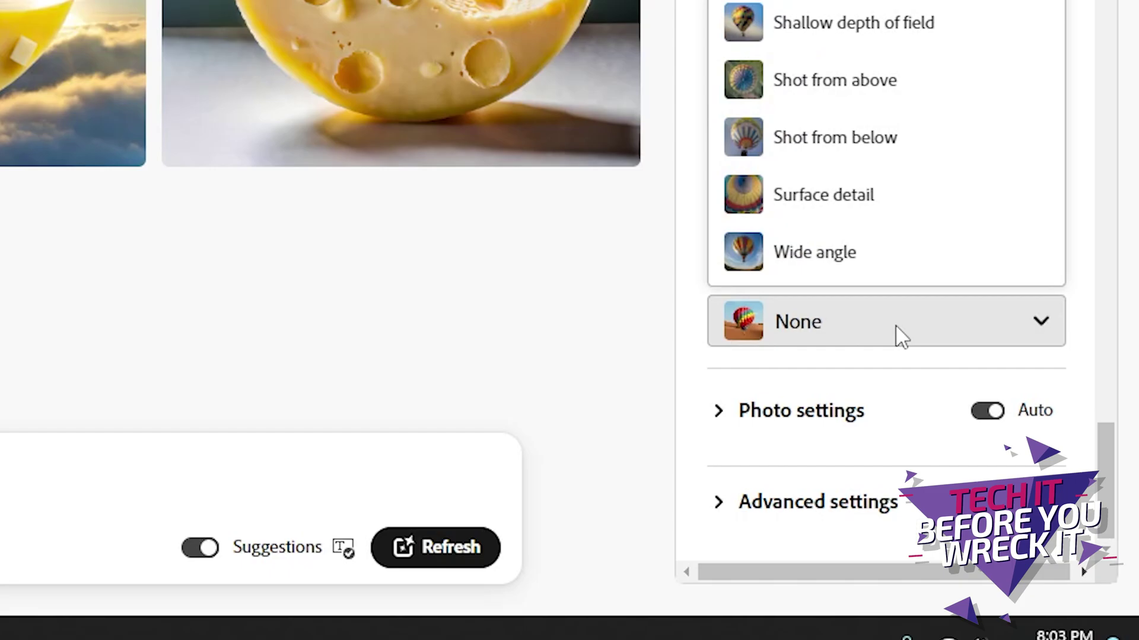
{"action": "left_click", "coordinate": [899, 336]}
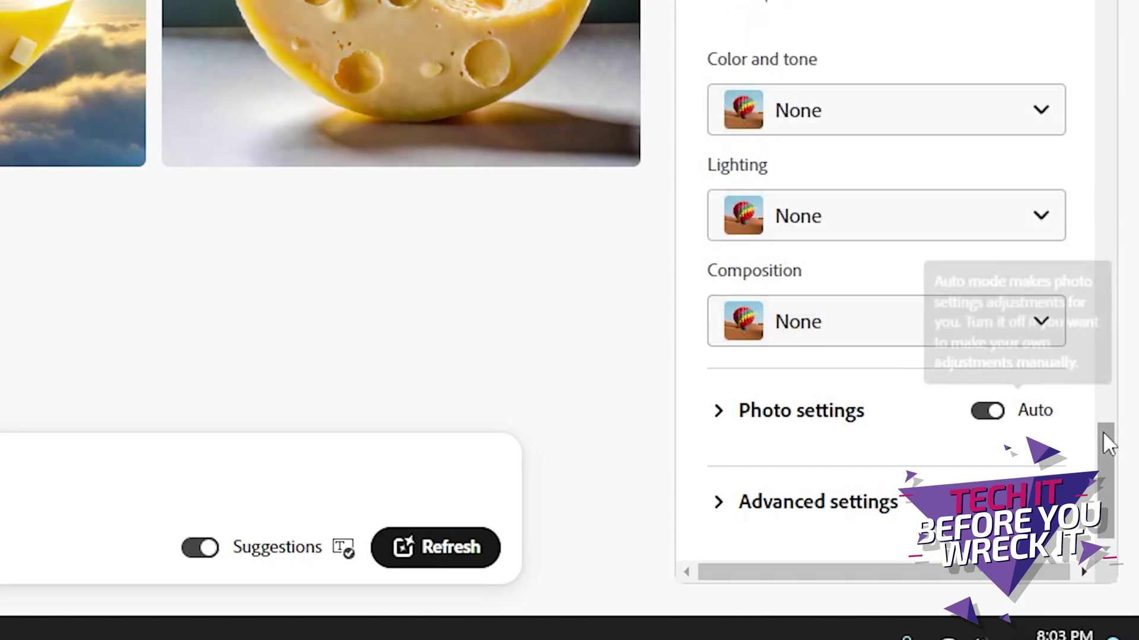
Expand the photo settings to examine aperture, shutter speed and field of view, and open the advanced settings.
{"action": "left_click", "coordinate": [724, 418]}
{"action": "scroll", "coordinate": [828, 310], "scroll_direction": "down", "scroll_amount": 5}
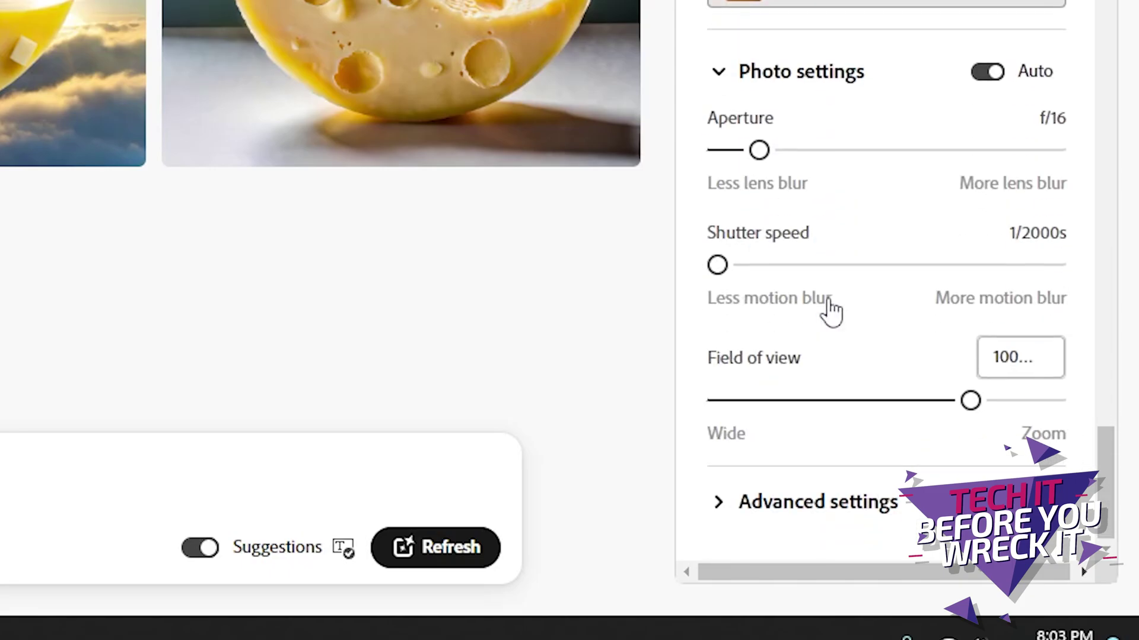
{"action": "mouse_move", "coordinate": [762, 185]}
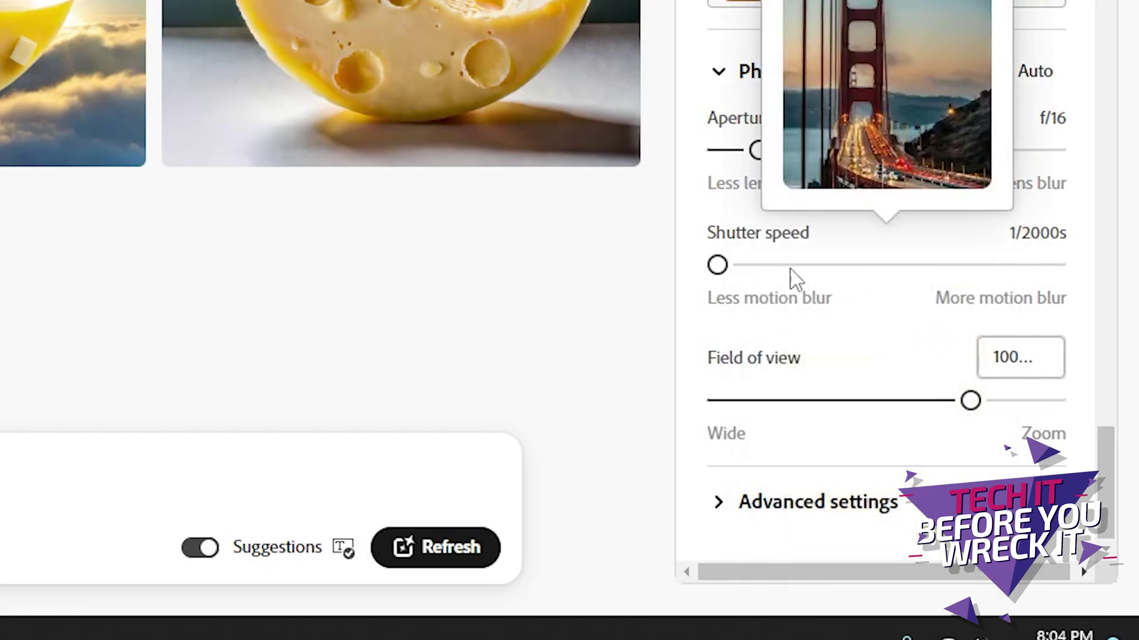
{"action": "mouse_move", "coordinate": [828, 412]}
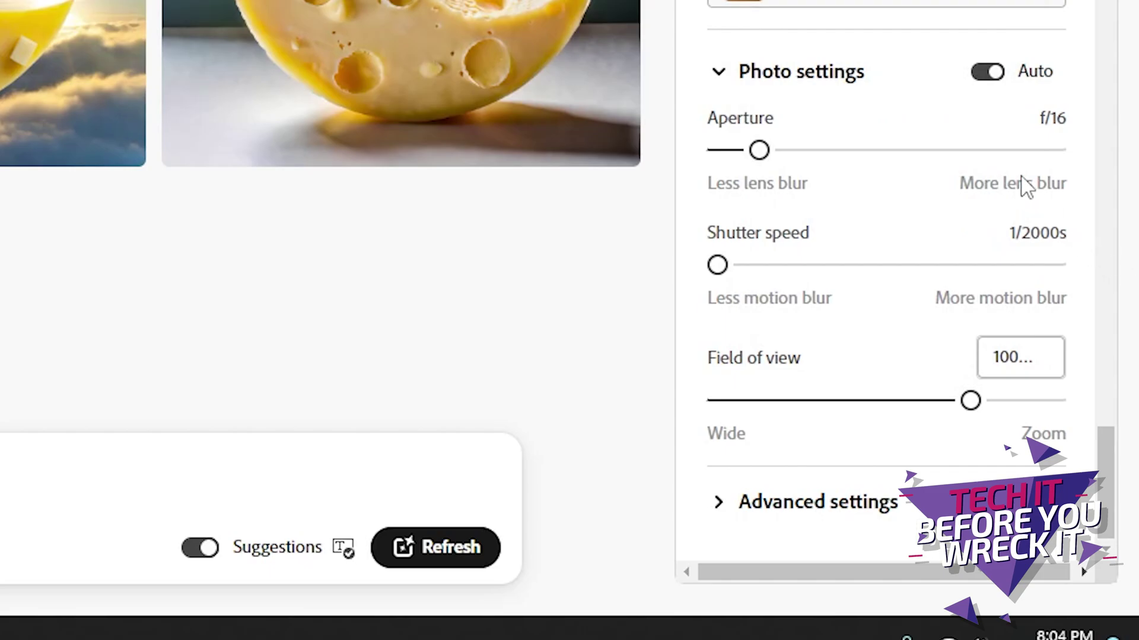
{"action": "left_click", "coordinate": [807, 504]}
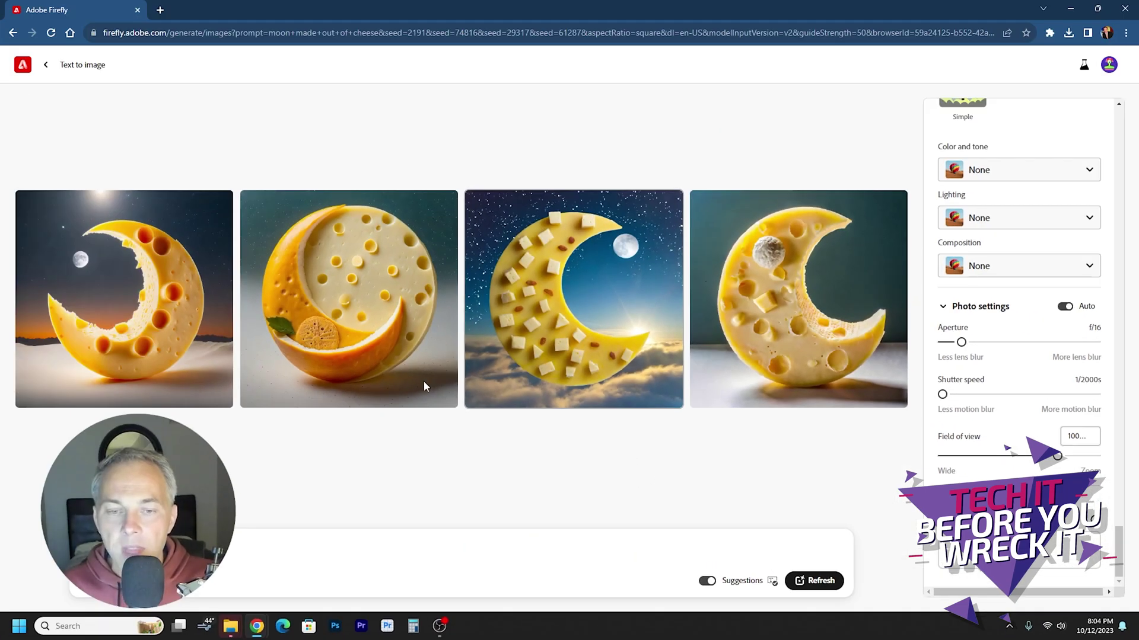
Switch the model version to Firefly Image 1.
{"action": "mouse_move", "coordinate": [274, 336]}
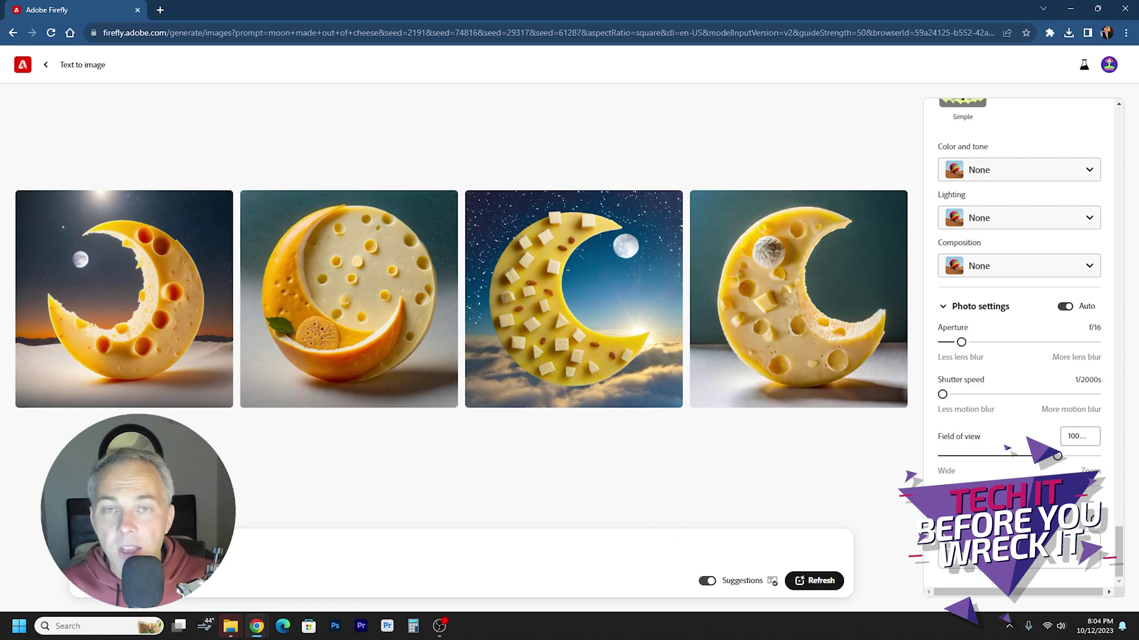
{"action": "scroll", "coordinate": [1111, 361], "scroll_direction": "up", "scroll_amount": 10}
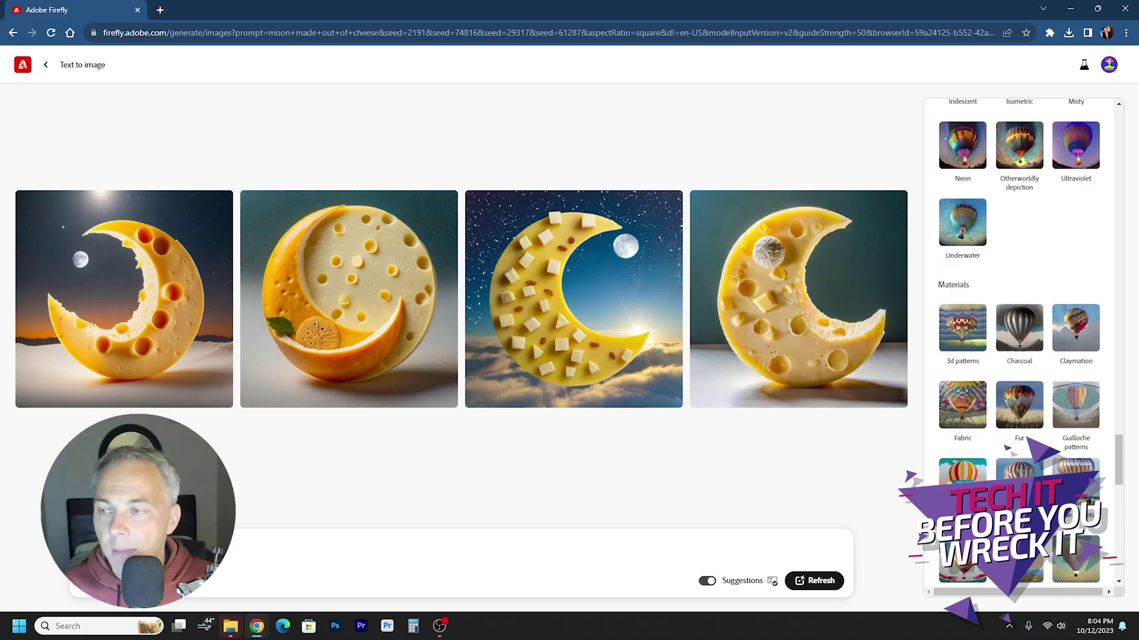
{"action": "left_click_drag", "start_coordinate": [1117, 356], "coordinate": [1131, 93]}
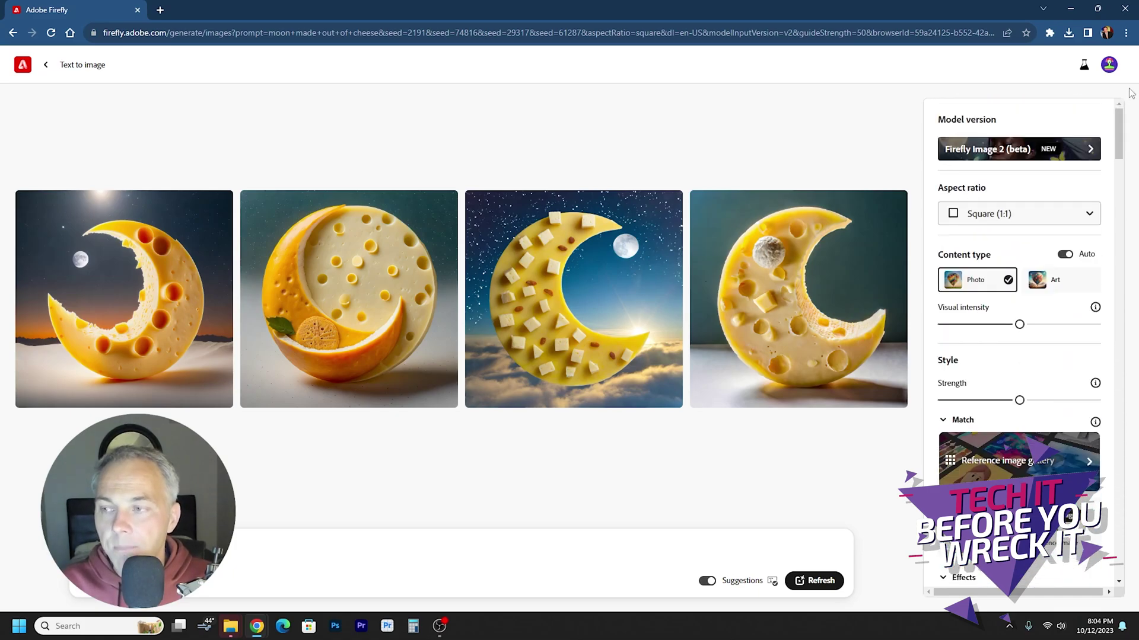
{"action": "scroll", "coordinate": [1032, 178], "scroll_direction": "down", "scroll_amount": 1}
{"action": "scroll", "coordinate": [1023, 172], "scroll_direction": "up", "scroll_amount": 1}
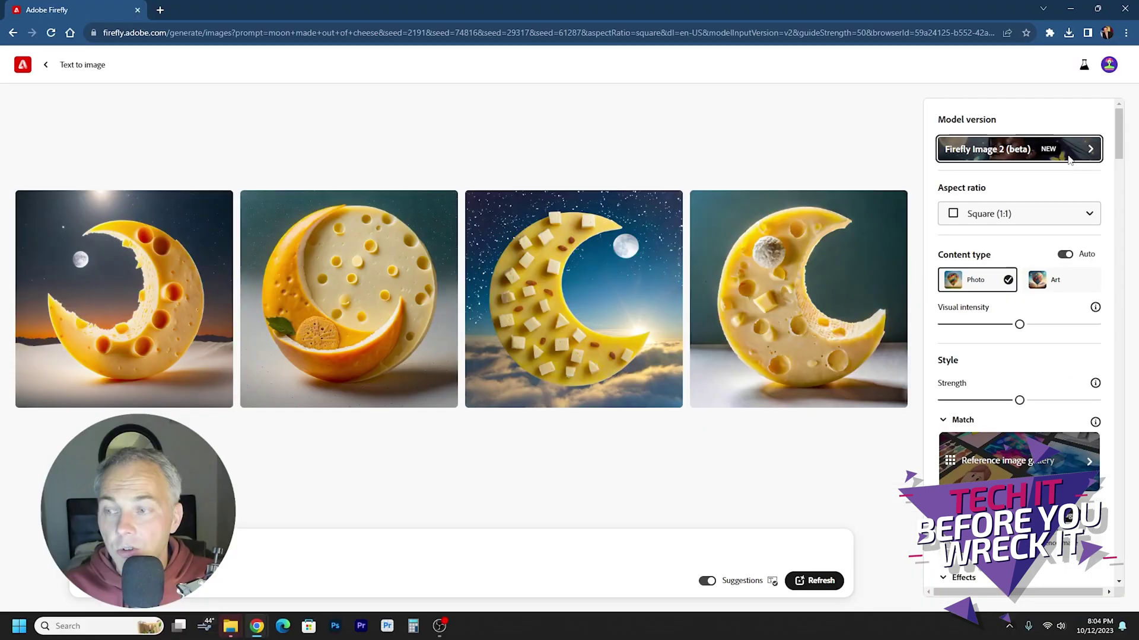
{"action": "left_click", "coordinate": [1069, 159]}
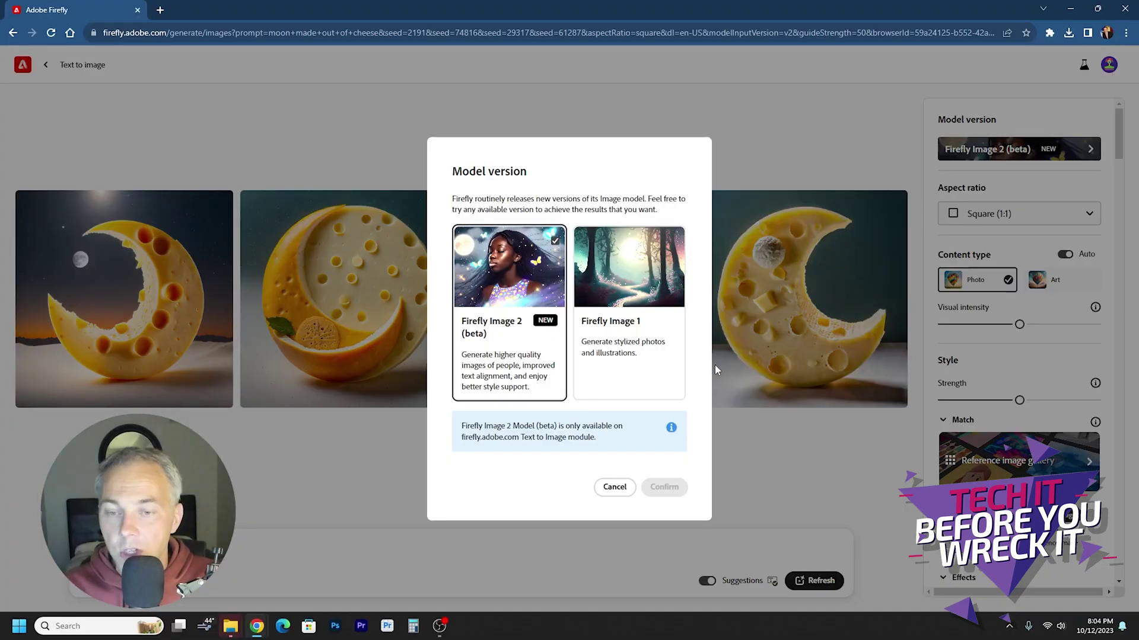
{"action": "left_click", "coordinate": [642, 367]}
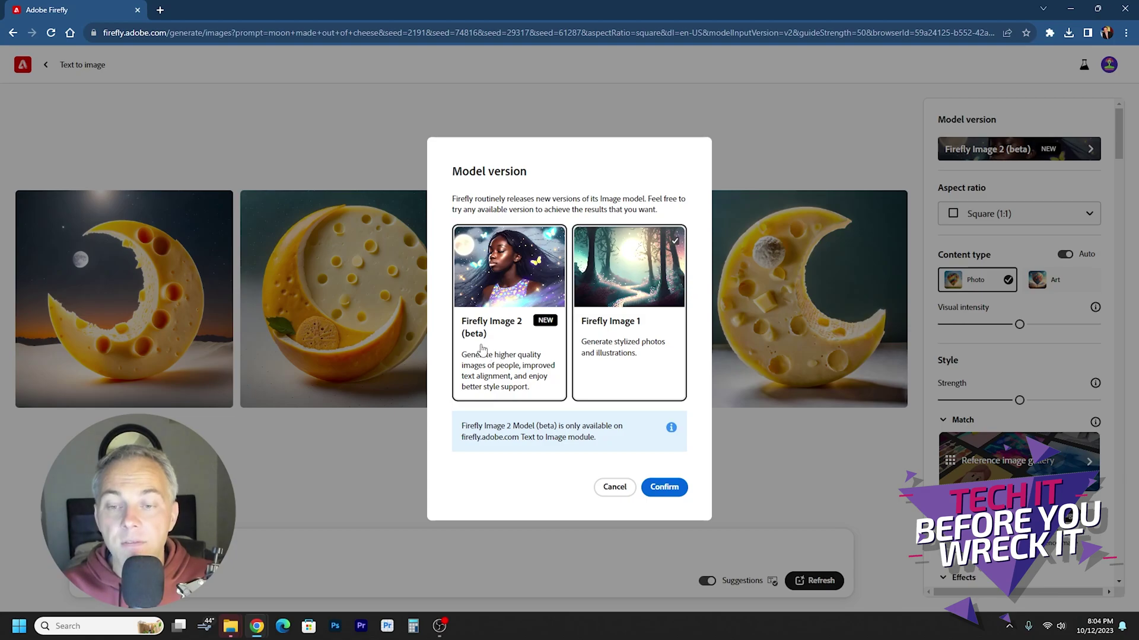
{"action": "left_click", "coordinate": [663, 488]}
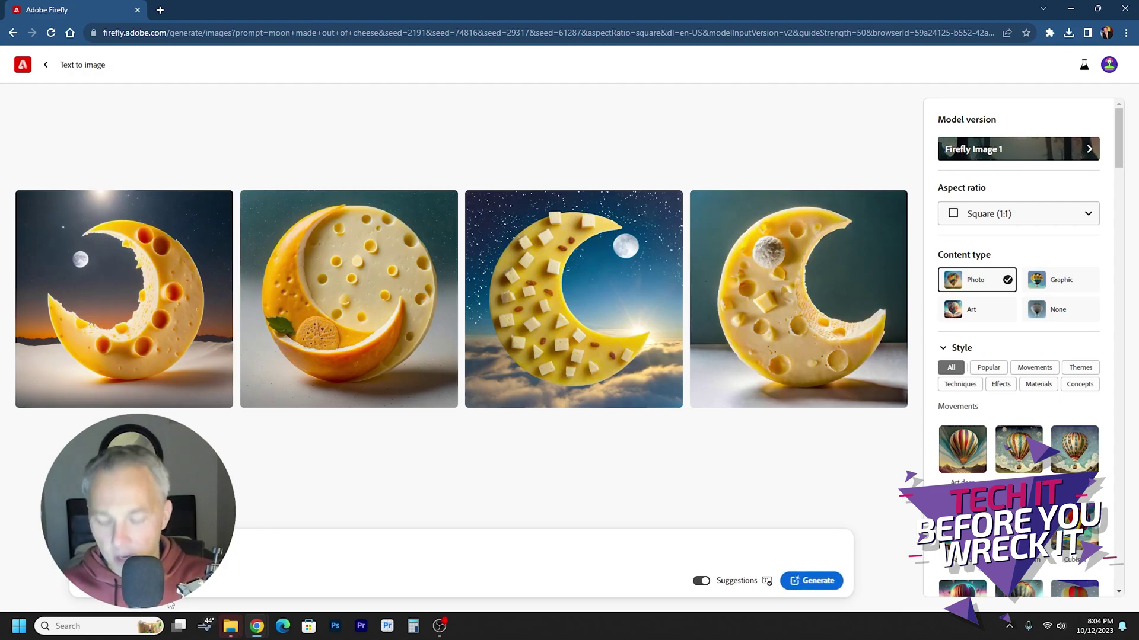
Replace the prompt with "man walking in mountains in colorado" and generate the images.
{"action": "key", "text": "BackSpace"}
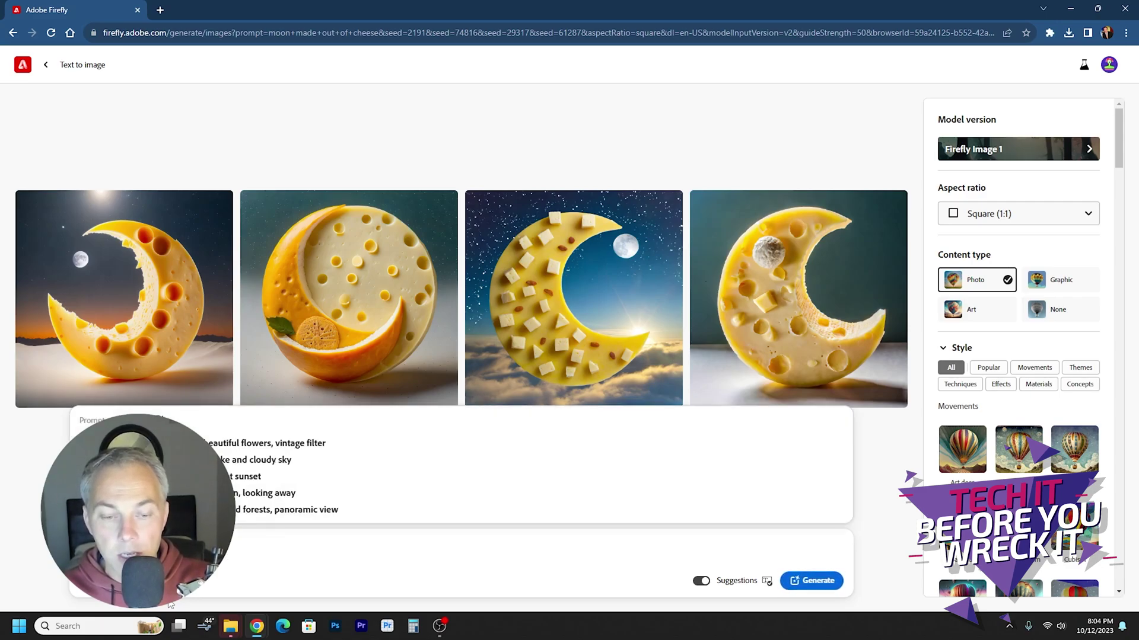
{"action": "key", "text": "Return"}
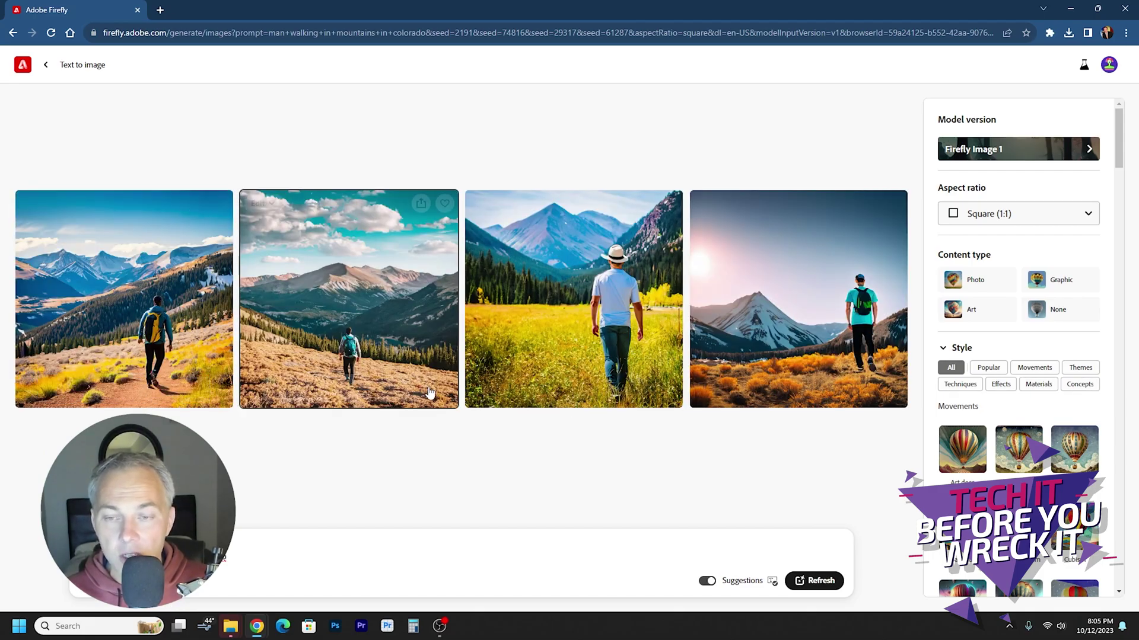
Inspect the enlarged Firefly Image 1 results of the man walking in the Colorado mountains, including the fourth image.
{"action": "left_click", "coordinate": [125, 319]}
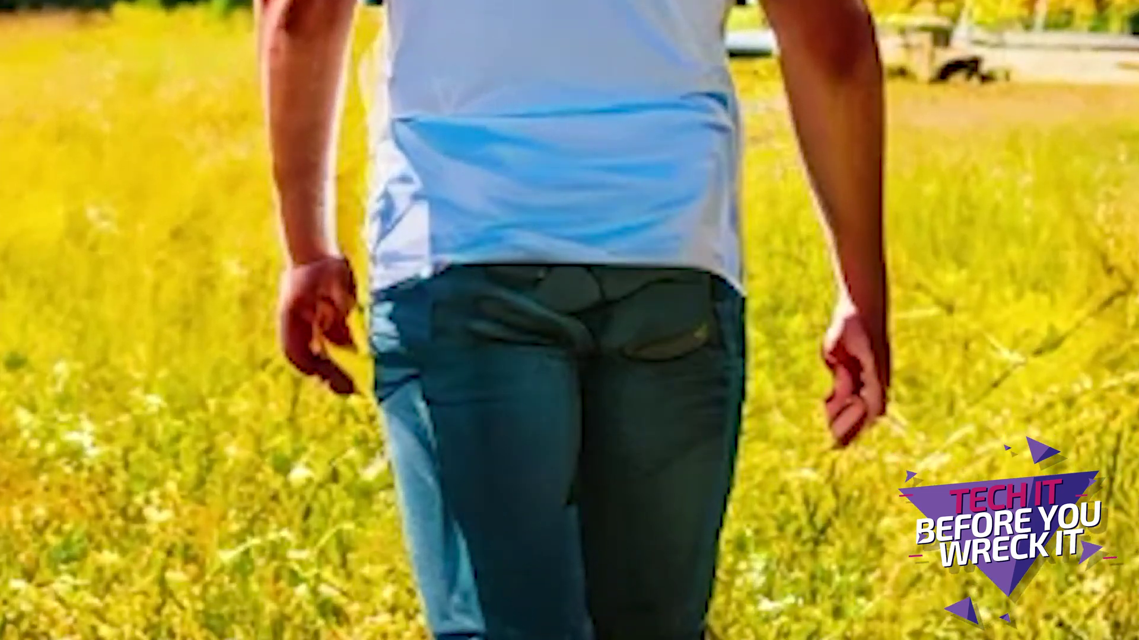
{"action": "left_click", "coordinate": [718, 527]}
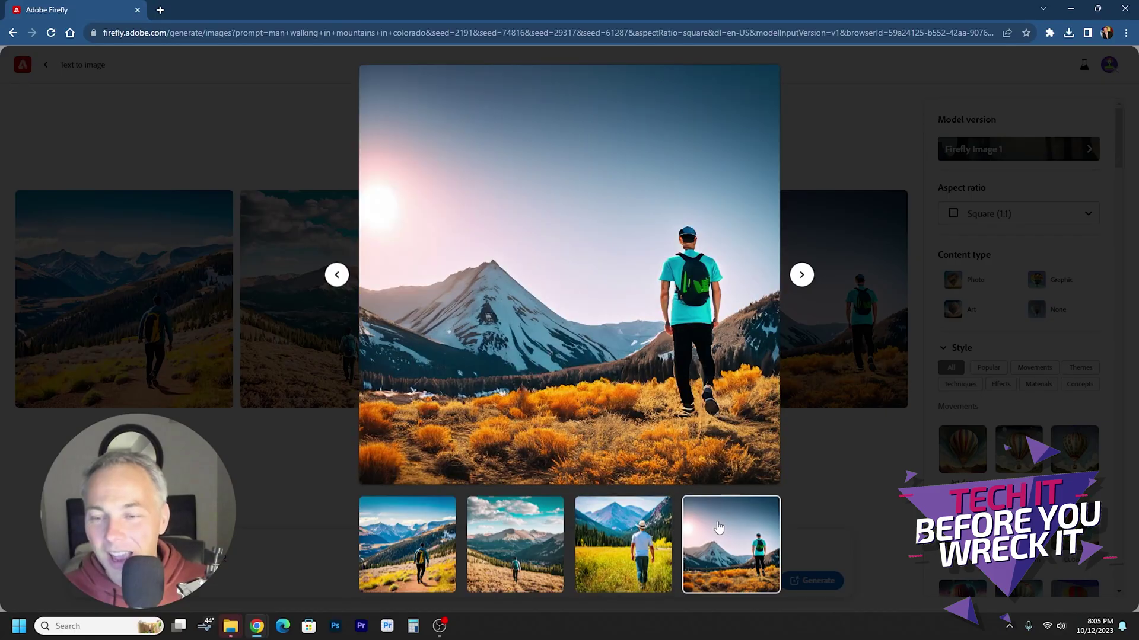
{"action": "mouse_move", "coordinate": [708, 314]}
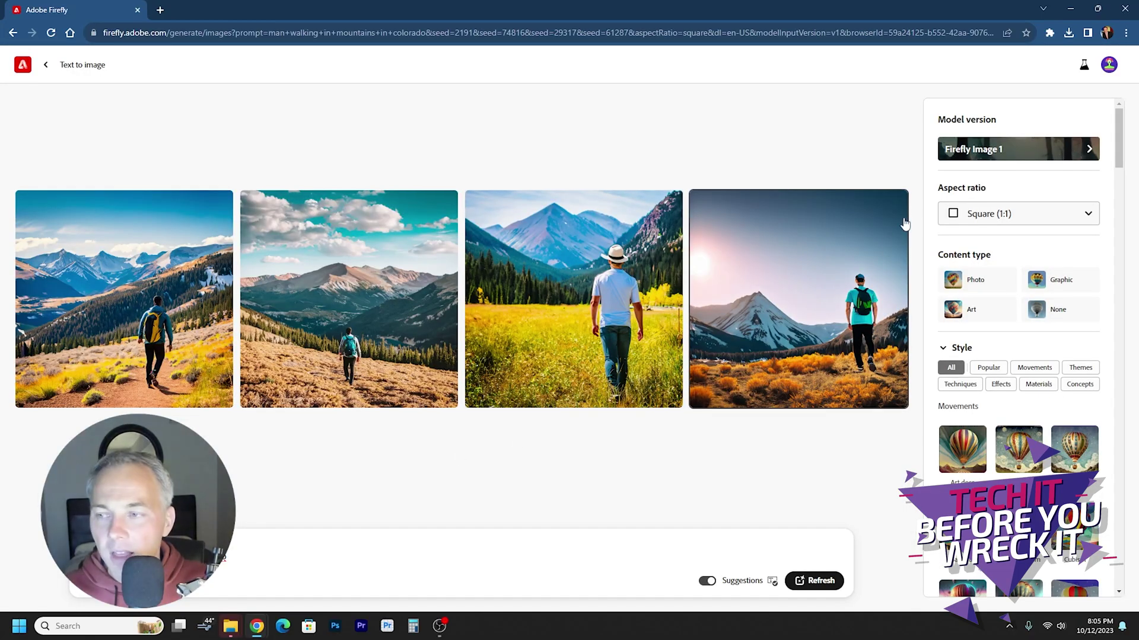
Switch the model version to Firefly Image 2 (beta) and generate the mountain walking images again with the same prompt.
{"action": "left_click", "coordinate": [1024, 148]}
{"action": "left_click", "coordinate": [512, 373]}
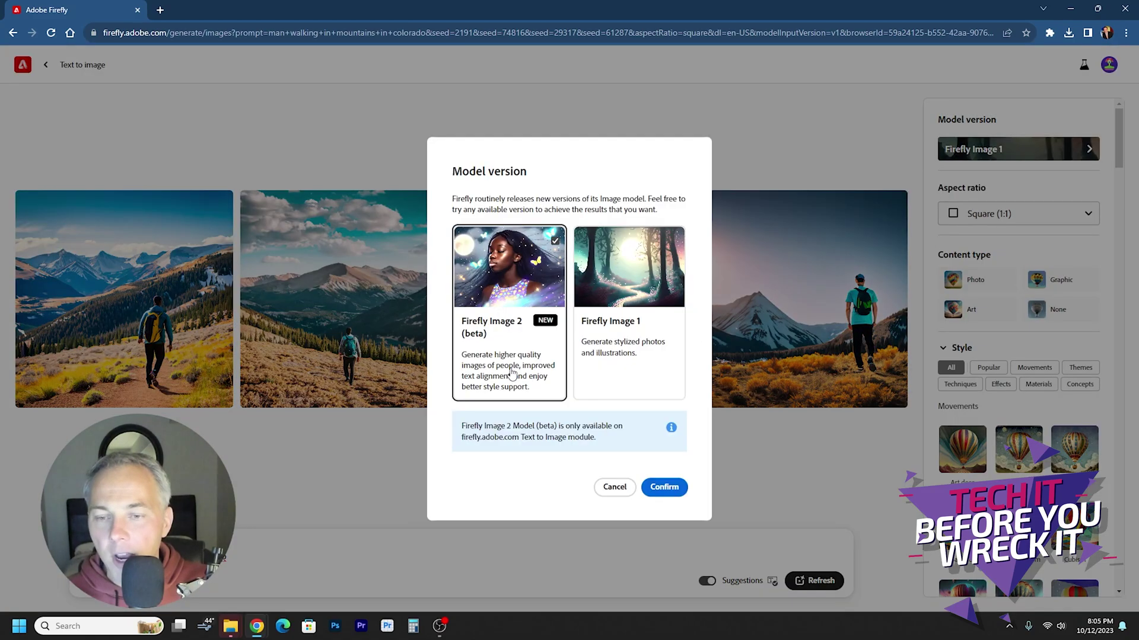
{"action": "left_click", "coordinate": [673, 495]}
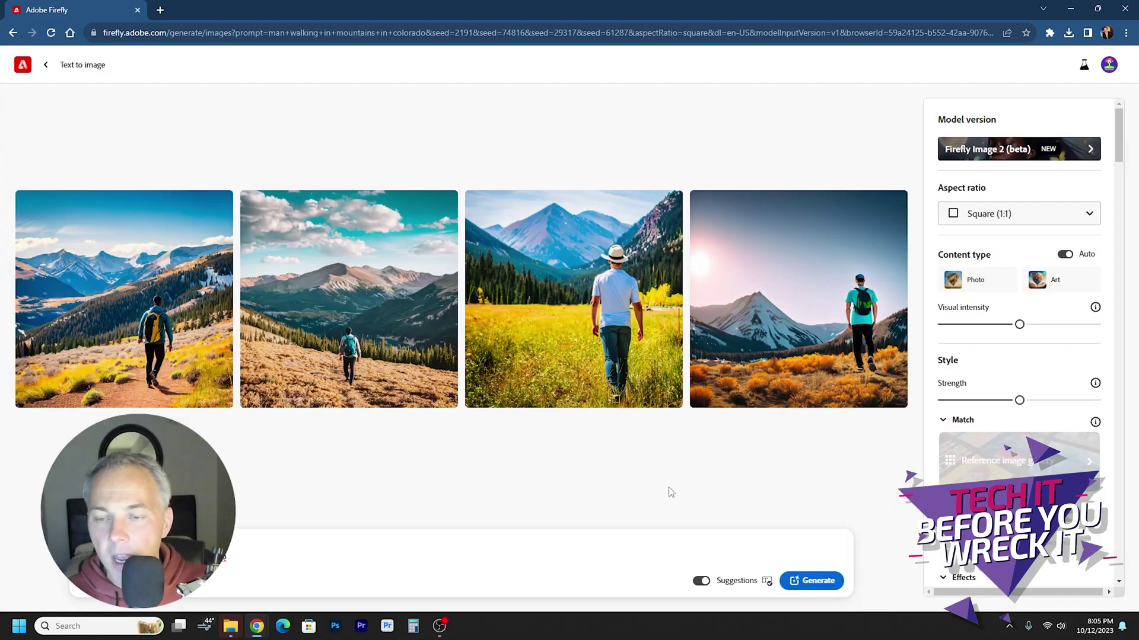
{"action": "left_click", "coordinate": [813, 582]}
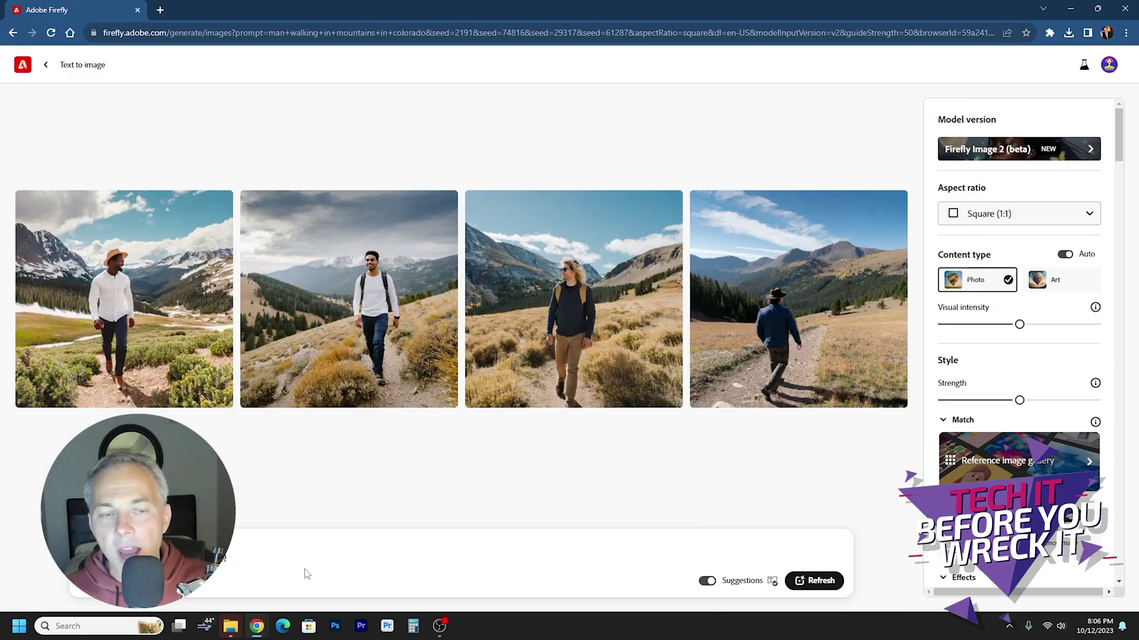
Enlarge the first Firefly Image 2 mountain result and browse through the following images to examine faces, hands and clothing.
{"action": "mouse_move", "coordinate": [95, 357]}
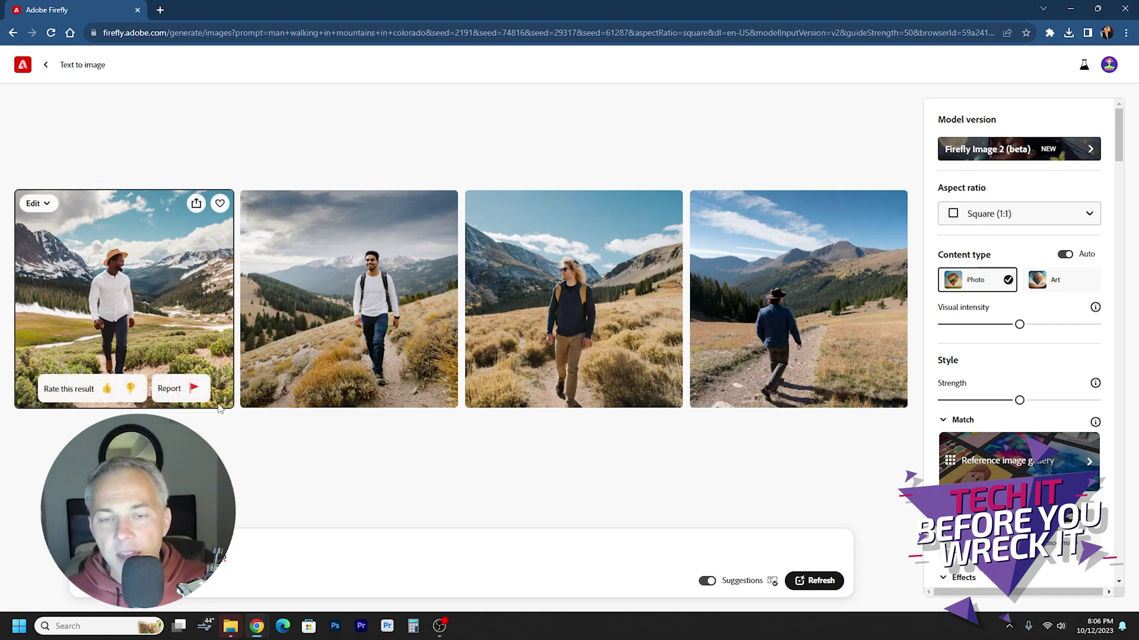
{"action": "left_click", "coordinate": [181, 364]}
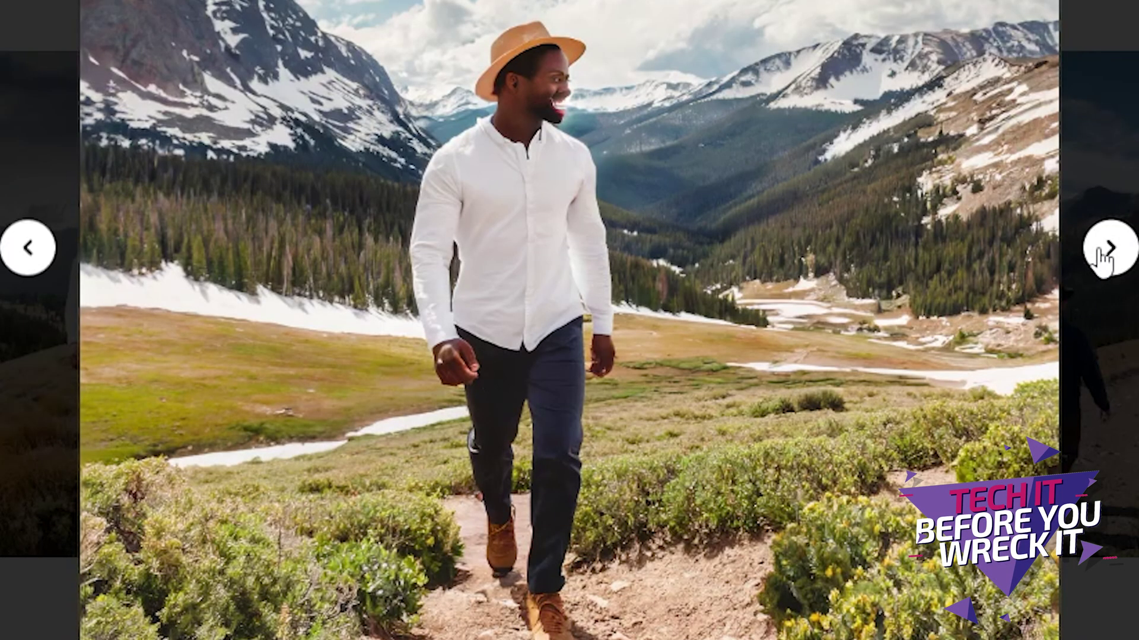
{"action": "left_click", "coordinate": [1101, 262]}
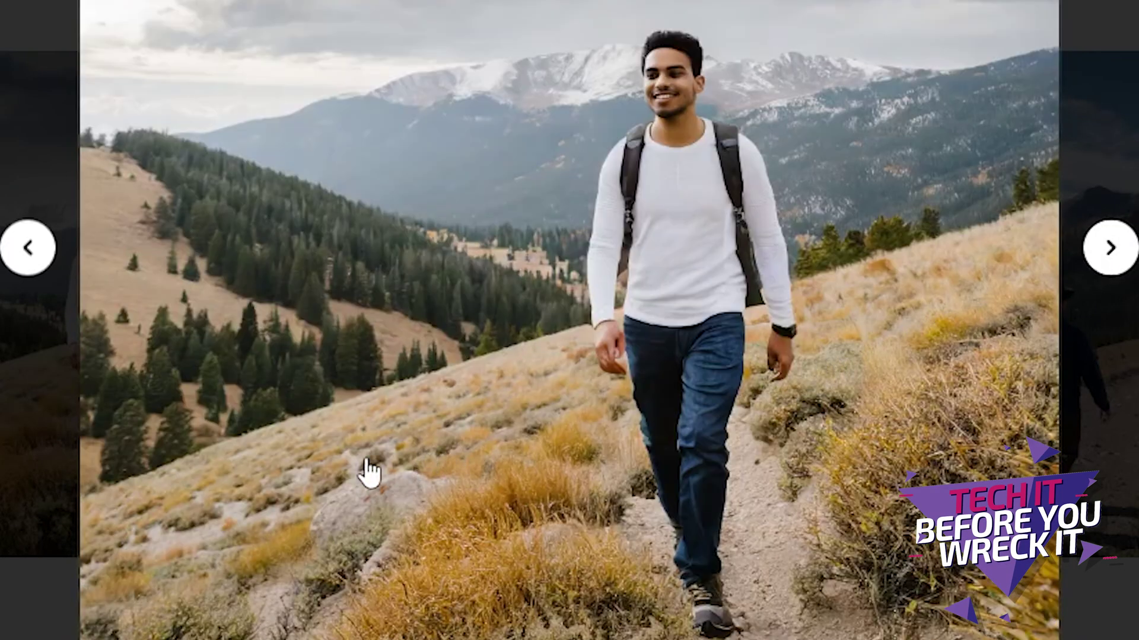
{"action": "left_click", "coordinate": [1110, 249]}
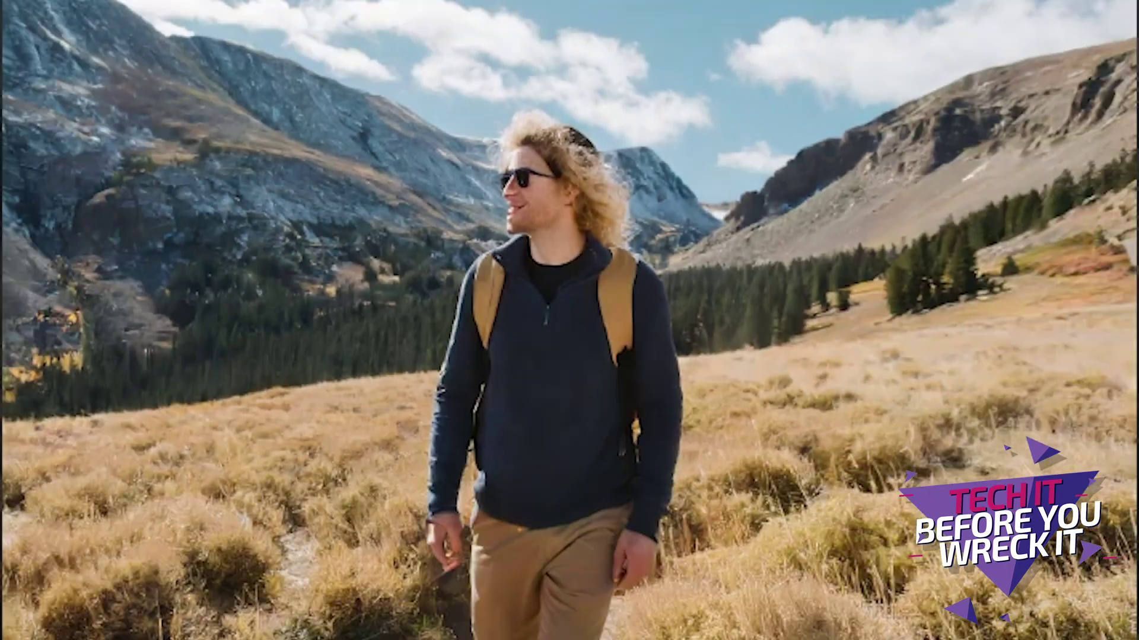
{"action": "left_click", "coordinate": [1022, 273]}
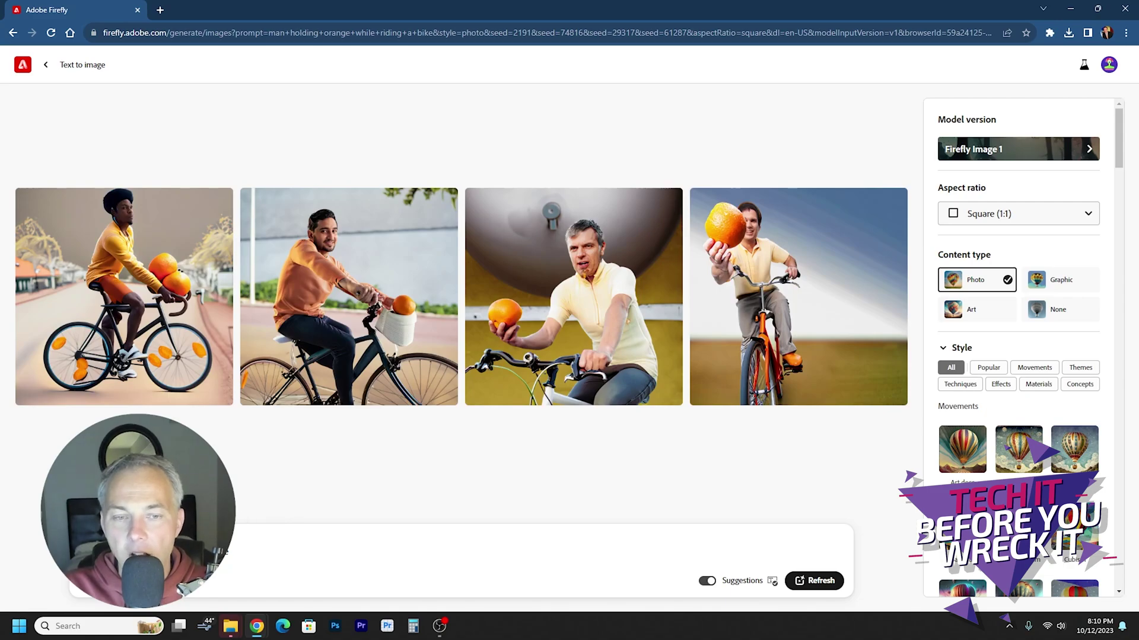
Examine the enlarged Firefly Image 1 results for "man holding orange while riding a bike", starting with the first image.
{"action": "mouse_move", "coordinate": [116, 283]}
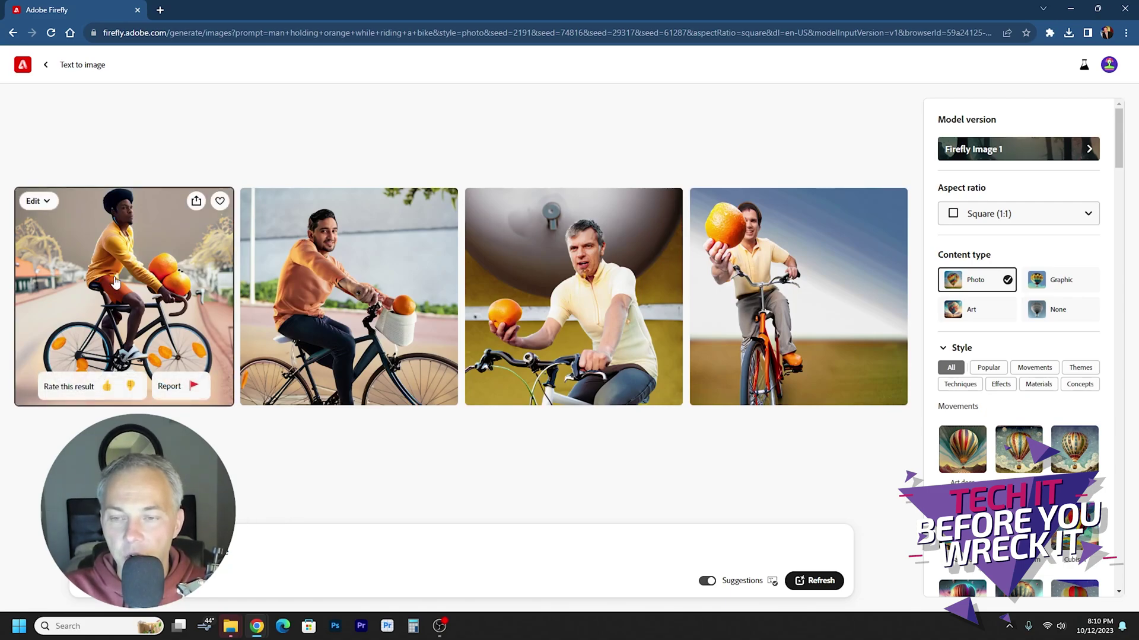
{"action": "left_click", "coordinate": [116, 283]}
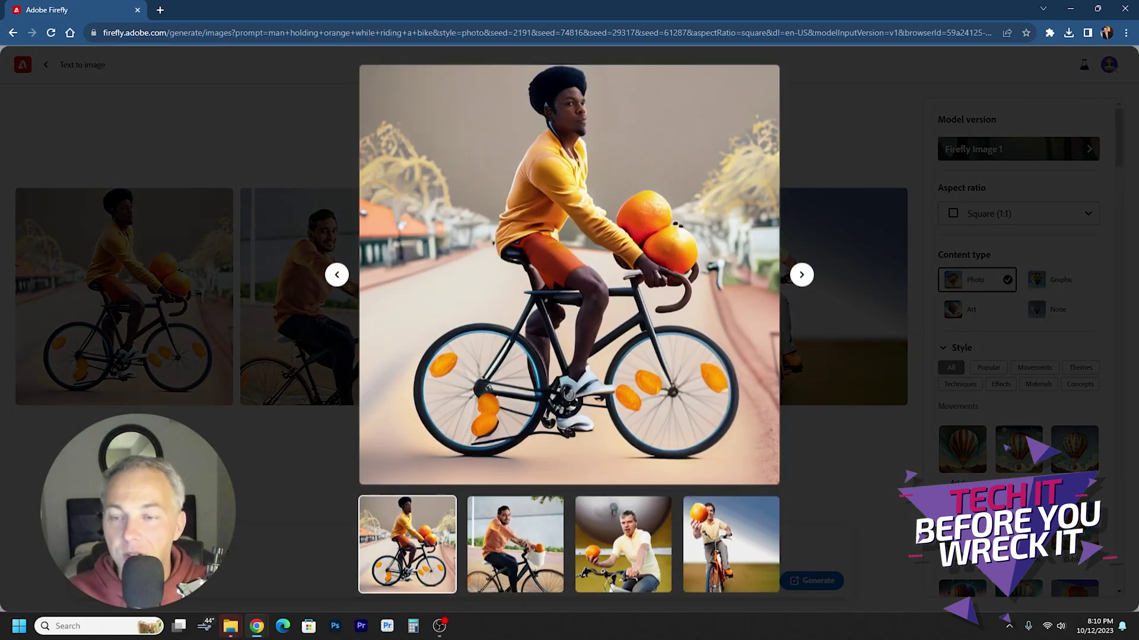
{"action": "mouse_move", "coordinate": [528, 311]}
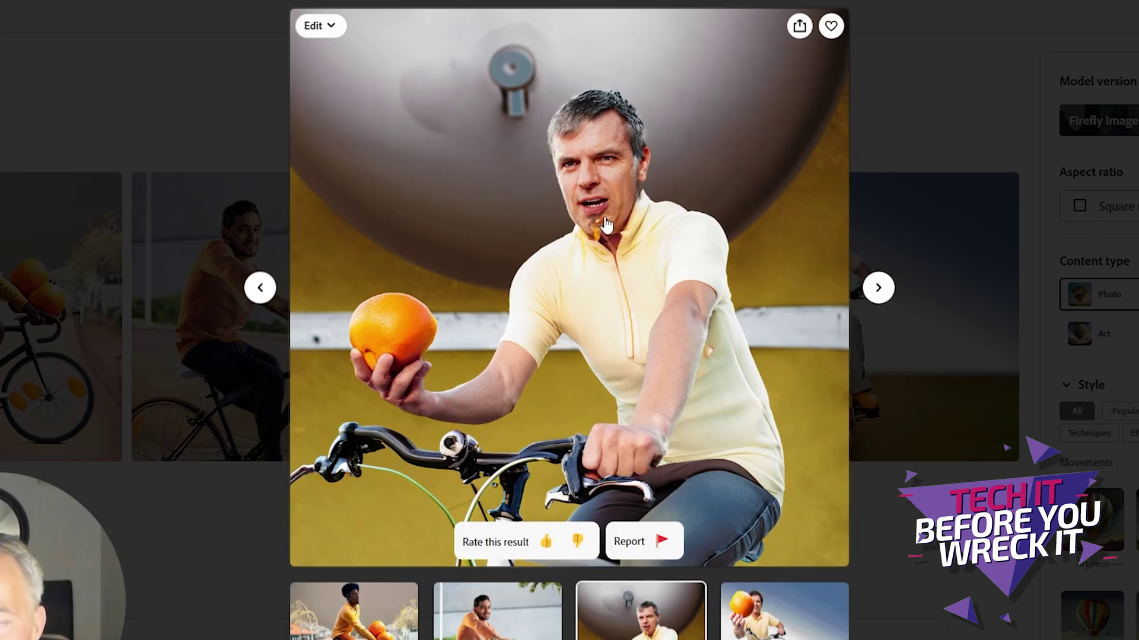
{"action": "key", "text": "Right"}
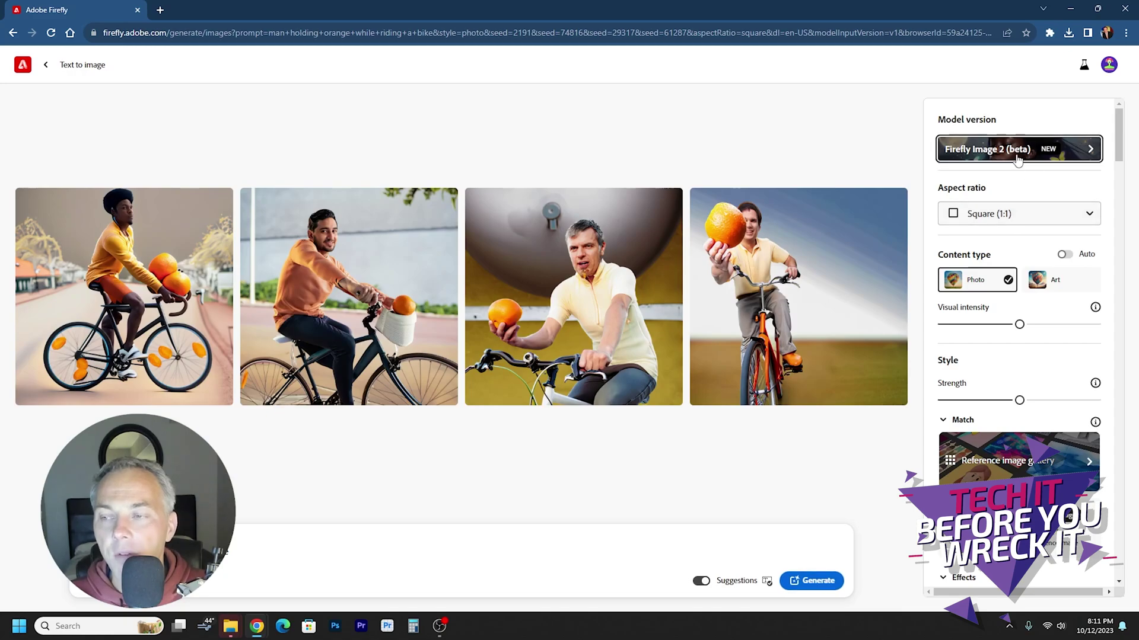
Generate "man holding orange while riding a bike" with Firefly Image 2 (beta) and inspect the results in the enlarged view.
{"action": "left_click", "coordinate": [810, 584]}
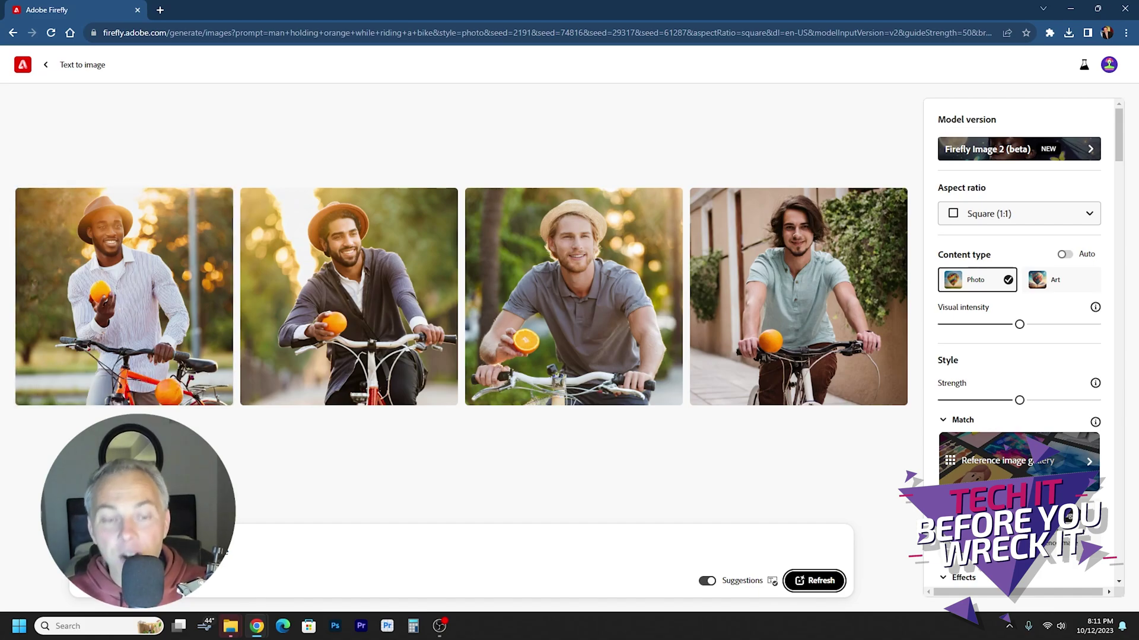
{"action": "left_click", "coordinate": [116, 321]}
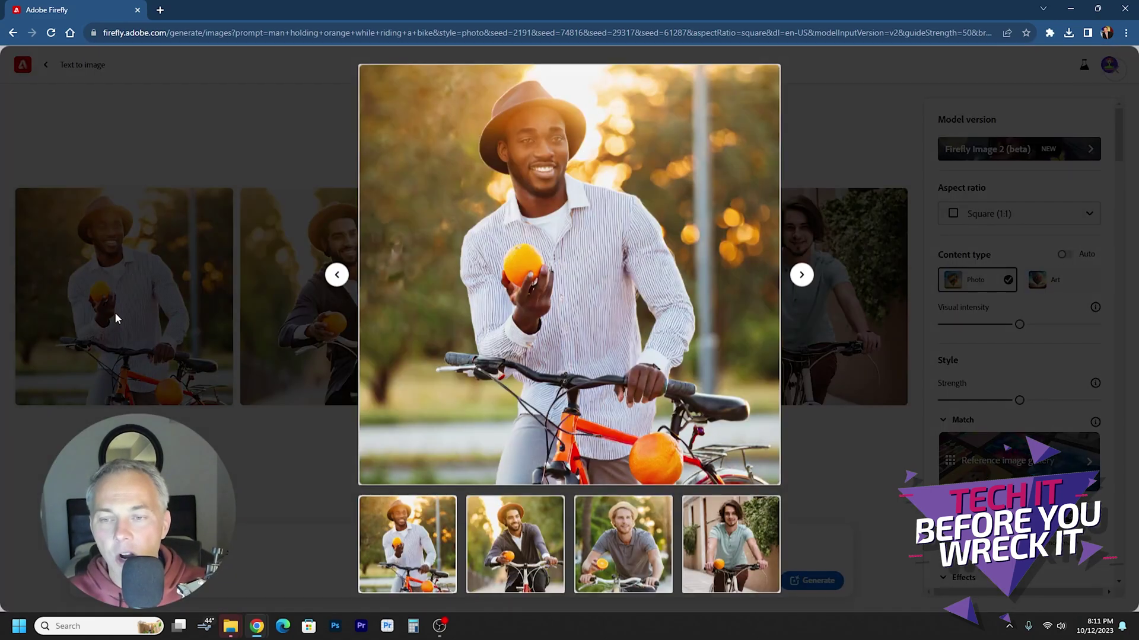
{"action": "mouse_move", "coordinate": [671, 473]}
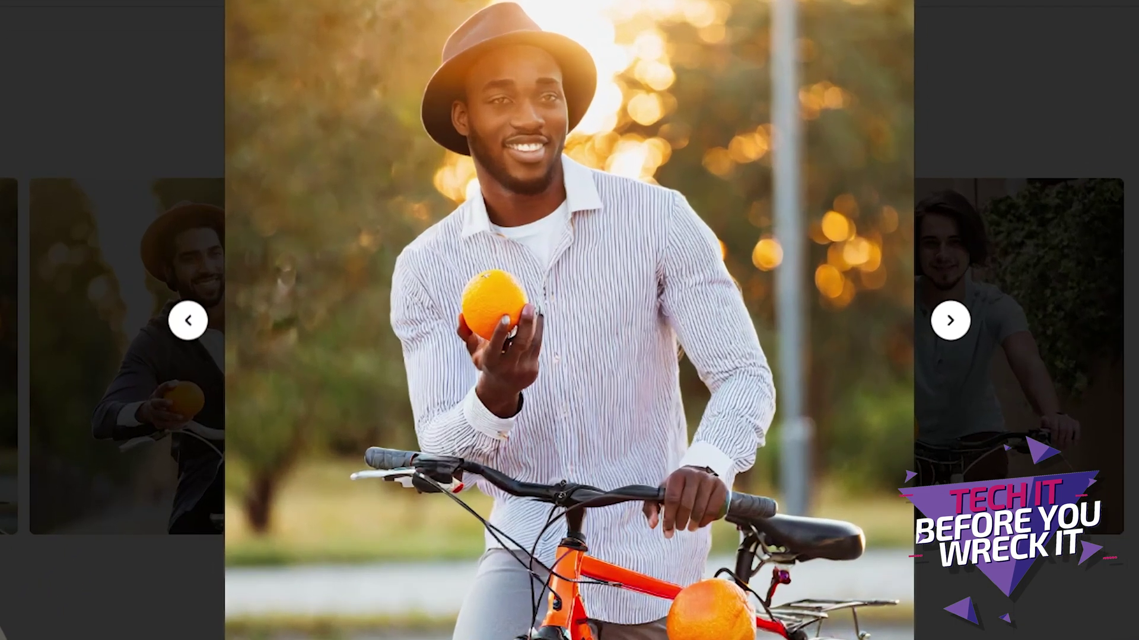
{"action": "mouse_move", "coordinate": [491, 341]}
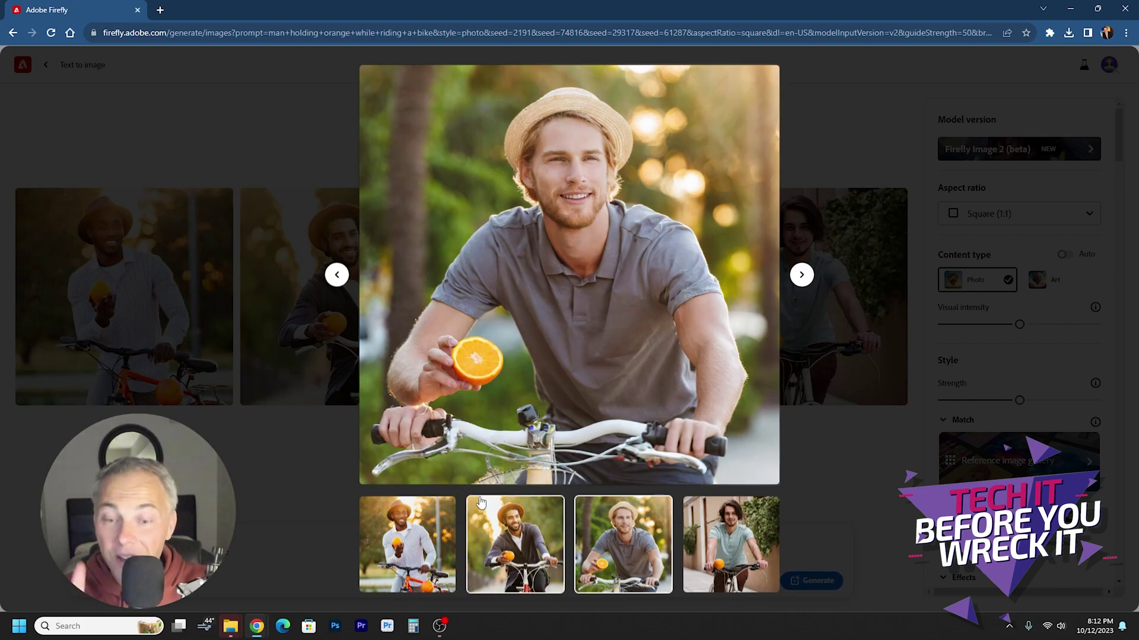
{"action": "mouse_move", "coordinate": [461, 473]}
{"action": "key", "text": "Right"}
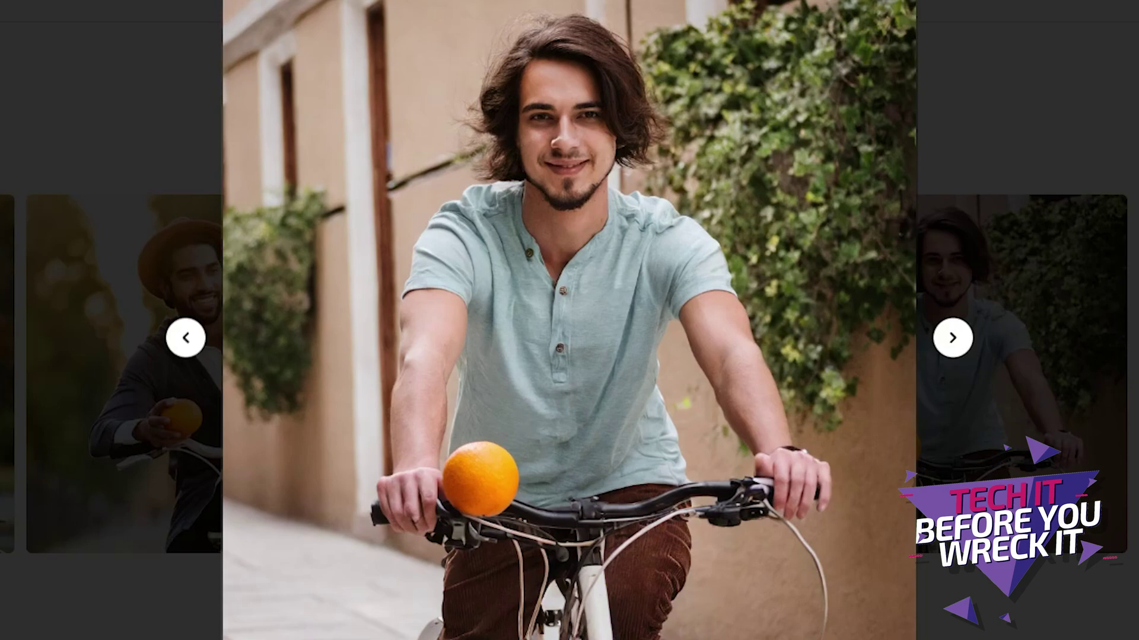
{"action": "key", "text": "Left"}
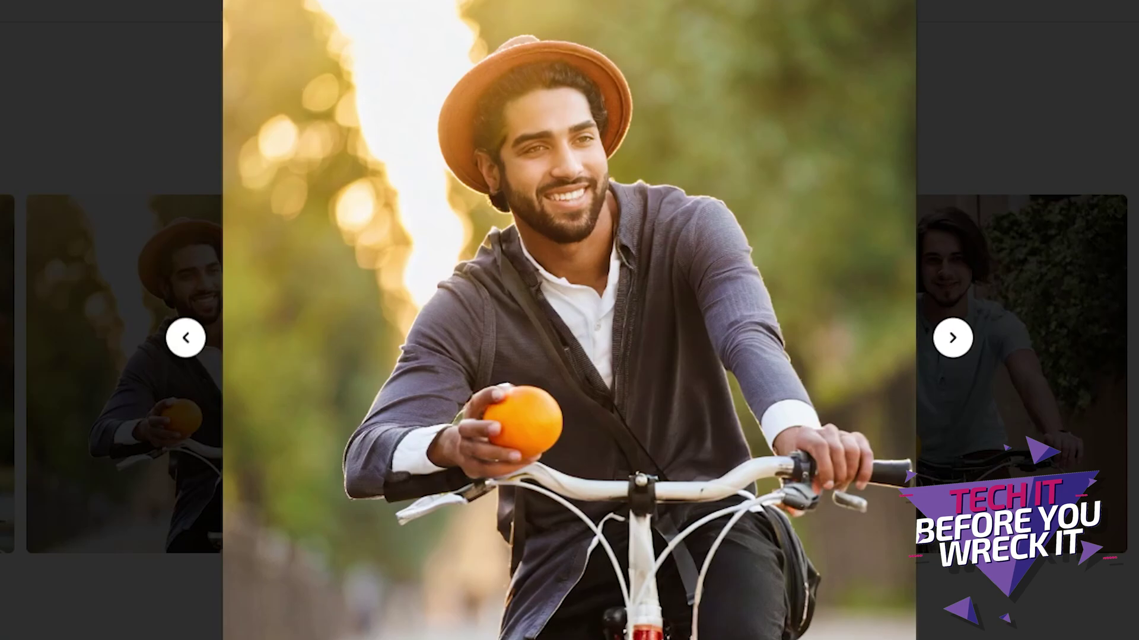
{"action": "key", "text": "Escape"}
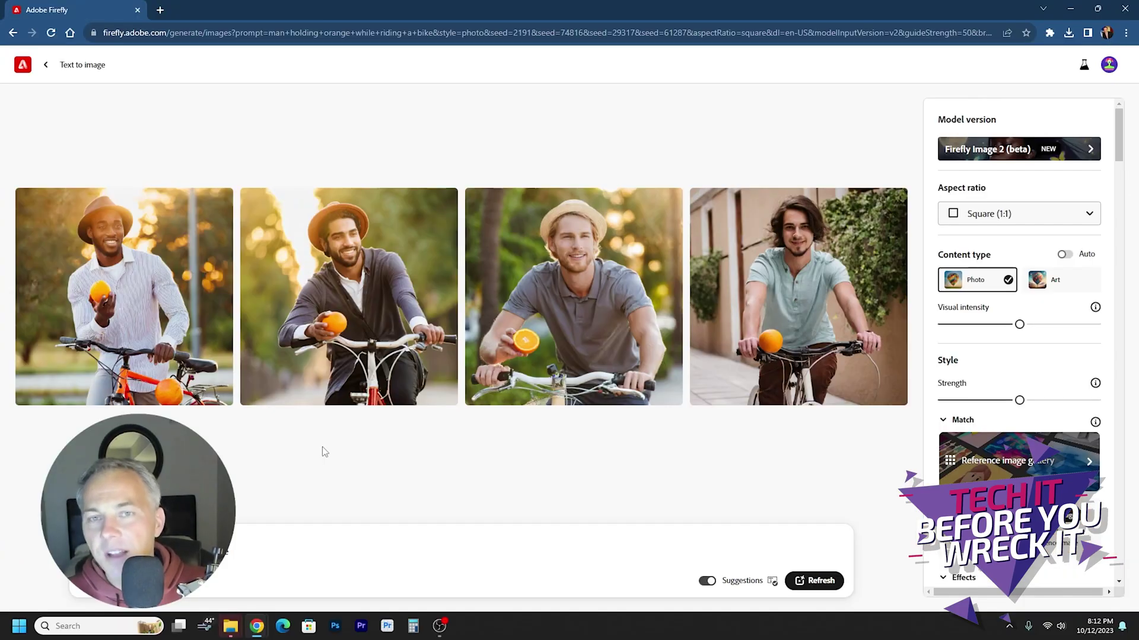